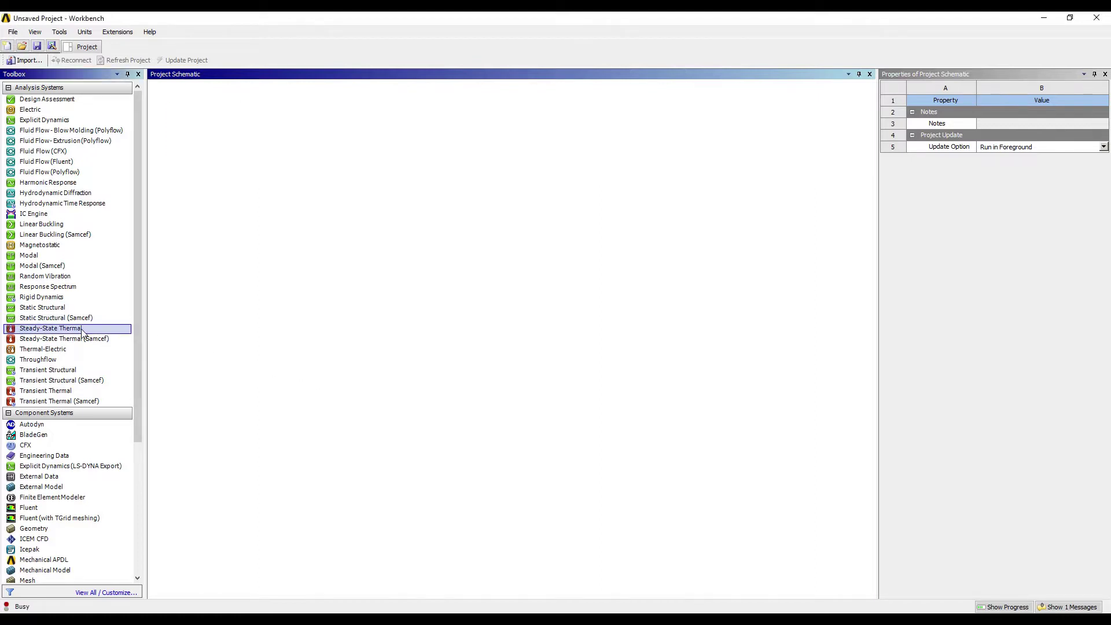
Add a Steady-State Thermal system to the schematic titled 'plane wall-convection-radiation'.
left_click_drag(83, 334, 217, 317)
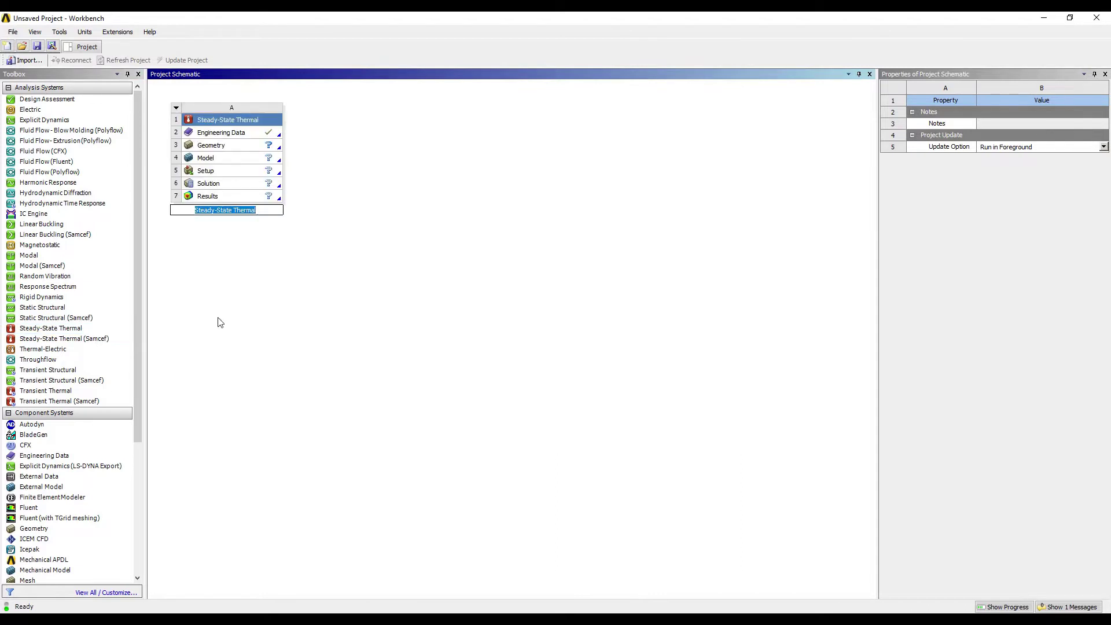
type("pla")
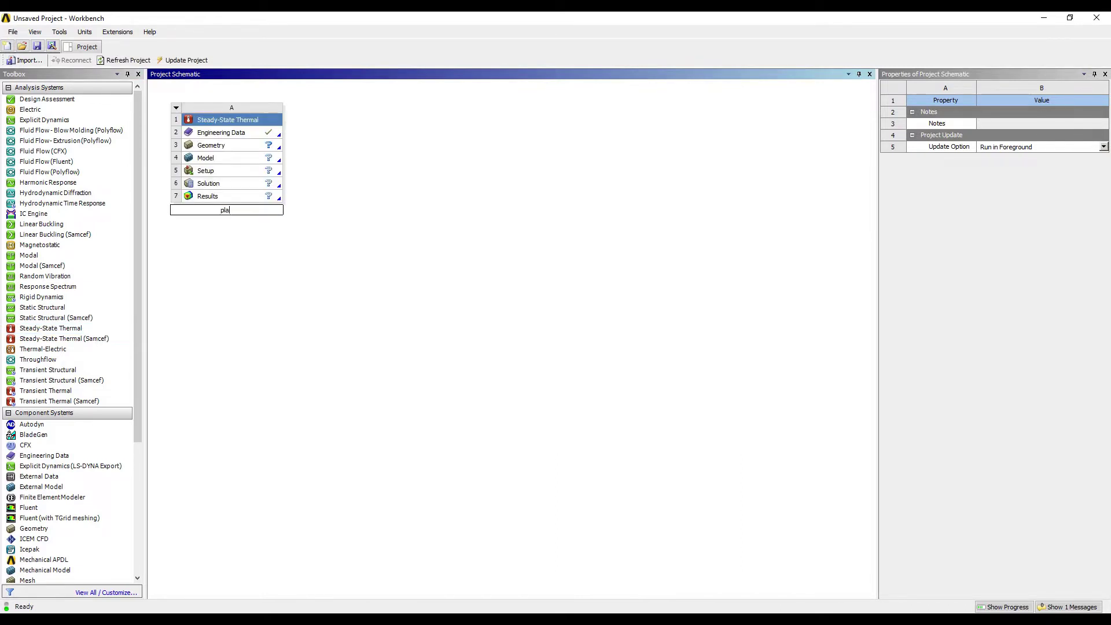
type("ne wa")
type("ll-c")
type("onvect")
type("ion-")
type("radiat")
type("ion")
left_click(236, 145)
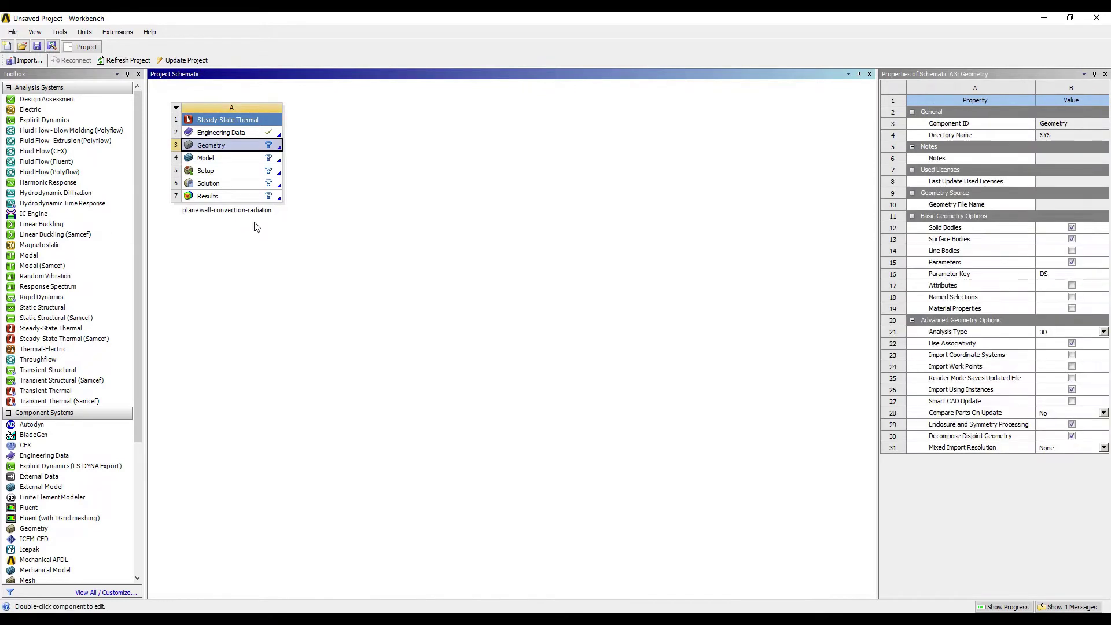
Edit the geometry in DesignModeler with millimetre units, viewing the XY plane head-on.
double_click(235, 149)
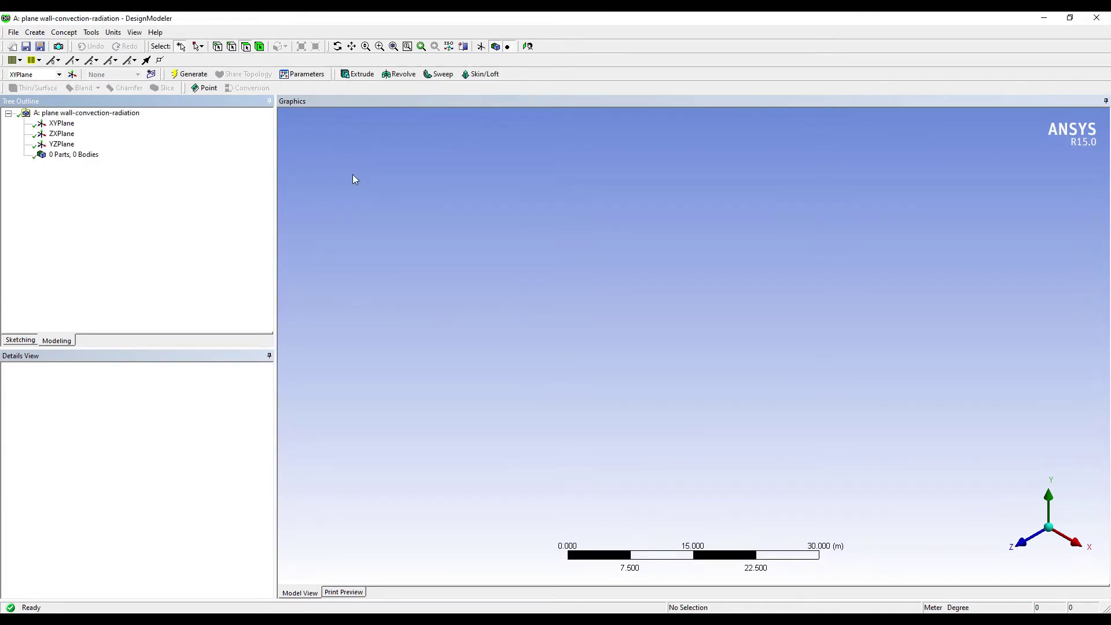
left_click(113, 32)
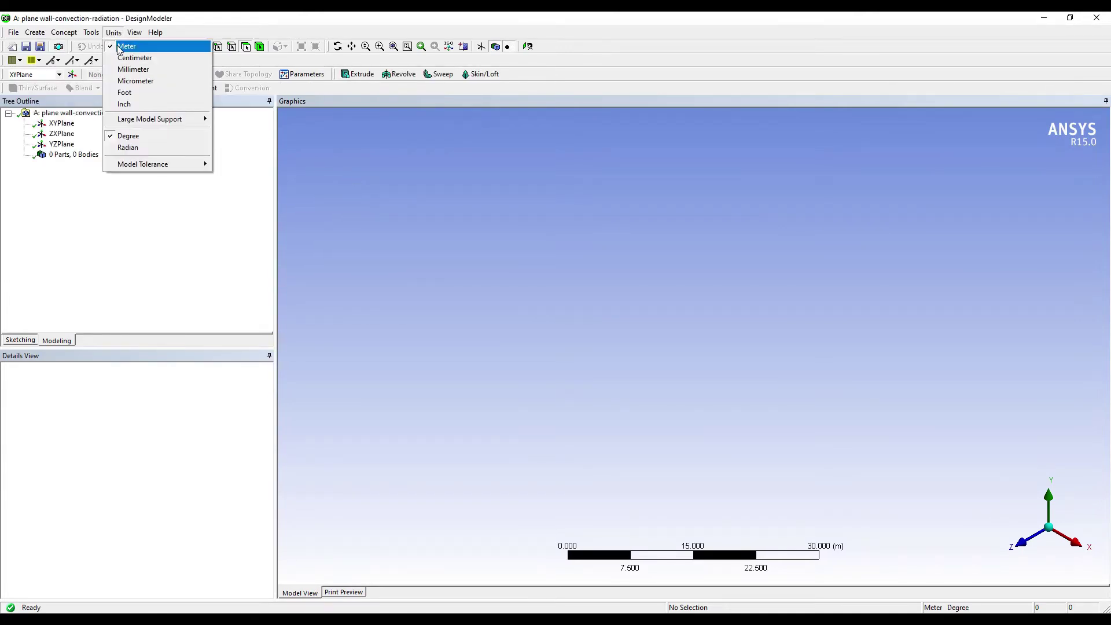
left_click(125, 70)
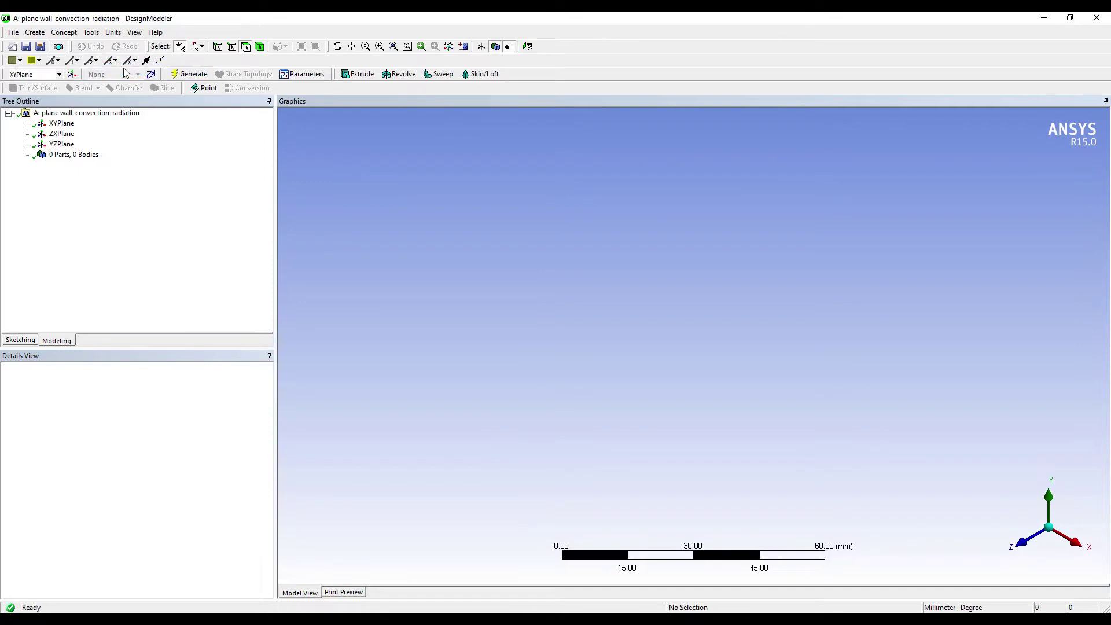
left_click(61, 124)
left_click(527, 46)
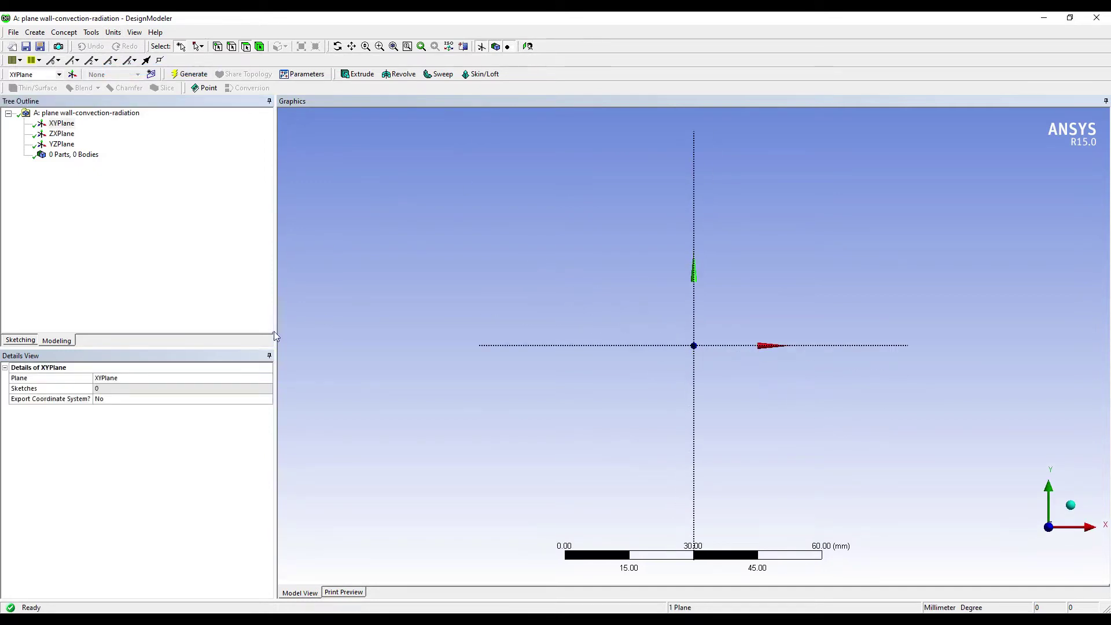
Sketch a rectangle on the XY plane.
left_click(9, 344)
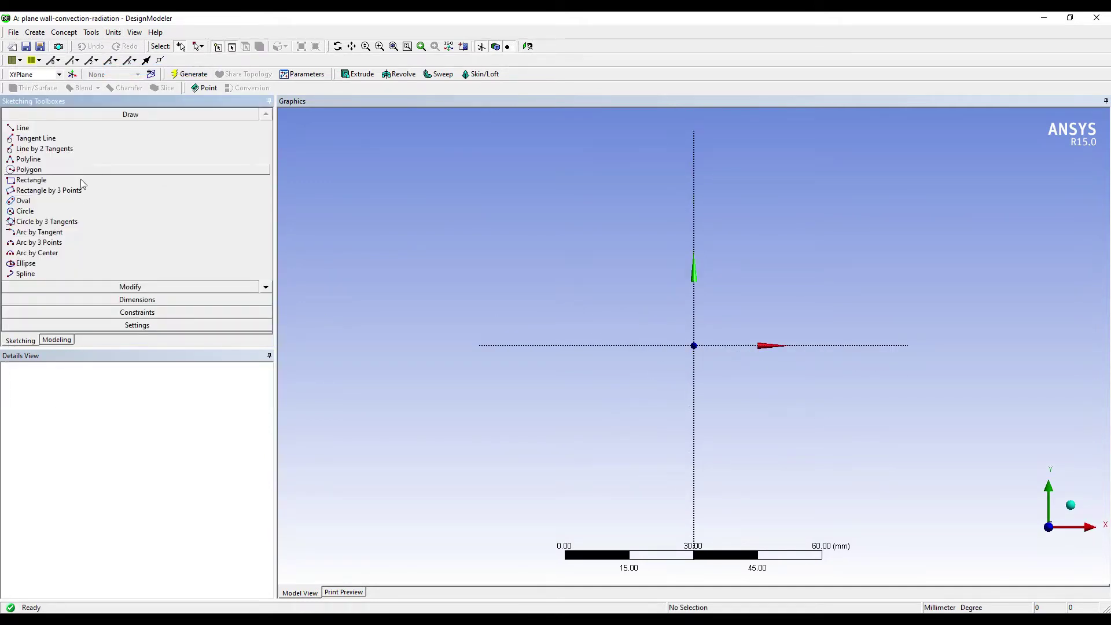
left_click(29, 181)
left_click(520, 253)
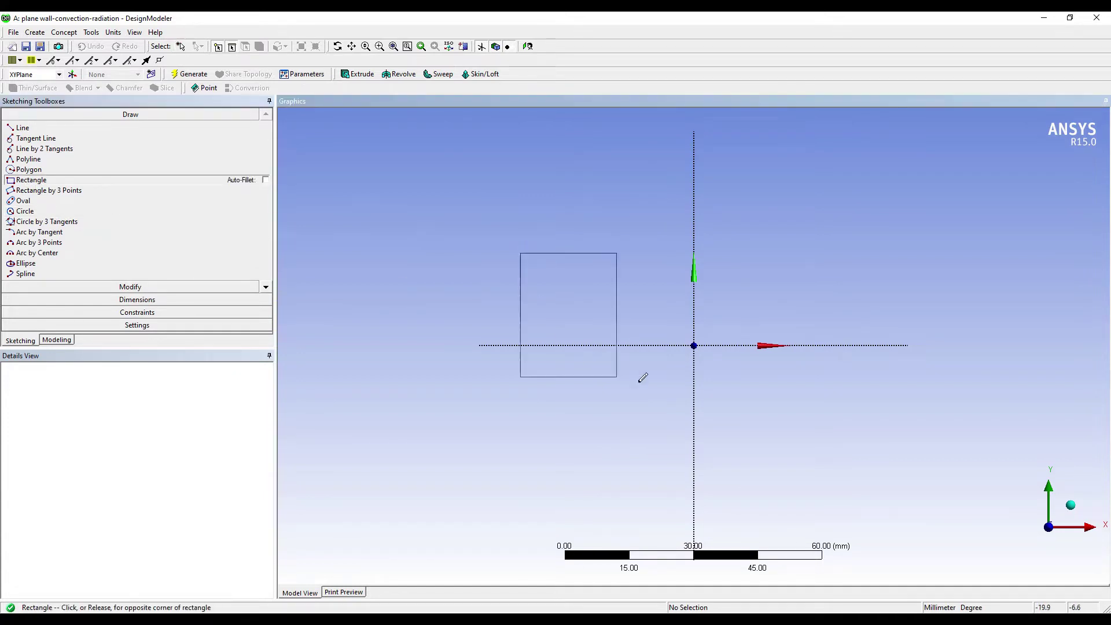
left_click(866, 417)
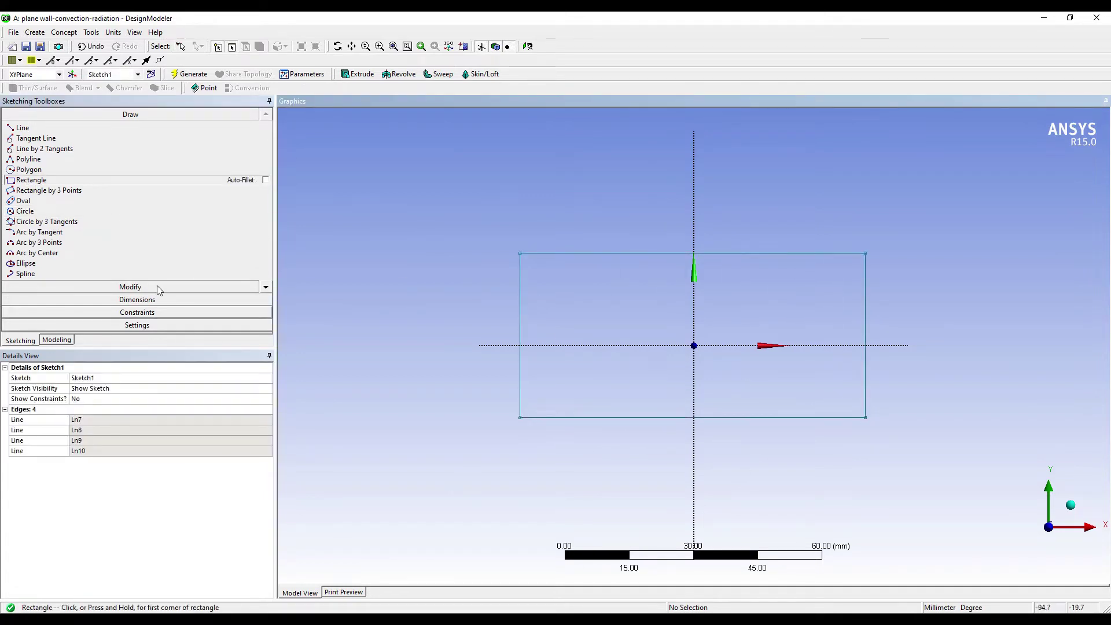
Add a horizontal width dimension and a vertical height dimension to the rectangle.
left_click(115, 300)
left_click(702, 417)
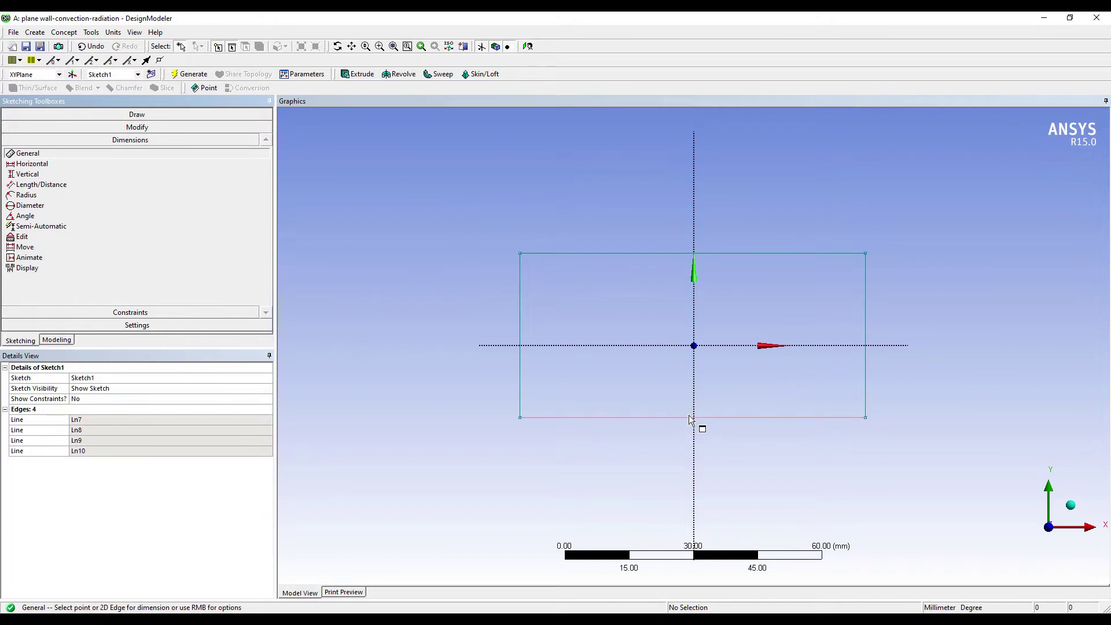
left_click(702, 444)
left_click(516, 303)
left_click(482, 306)
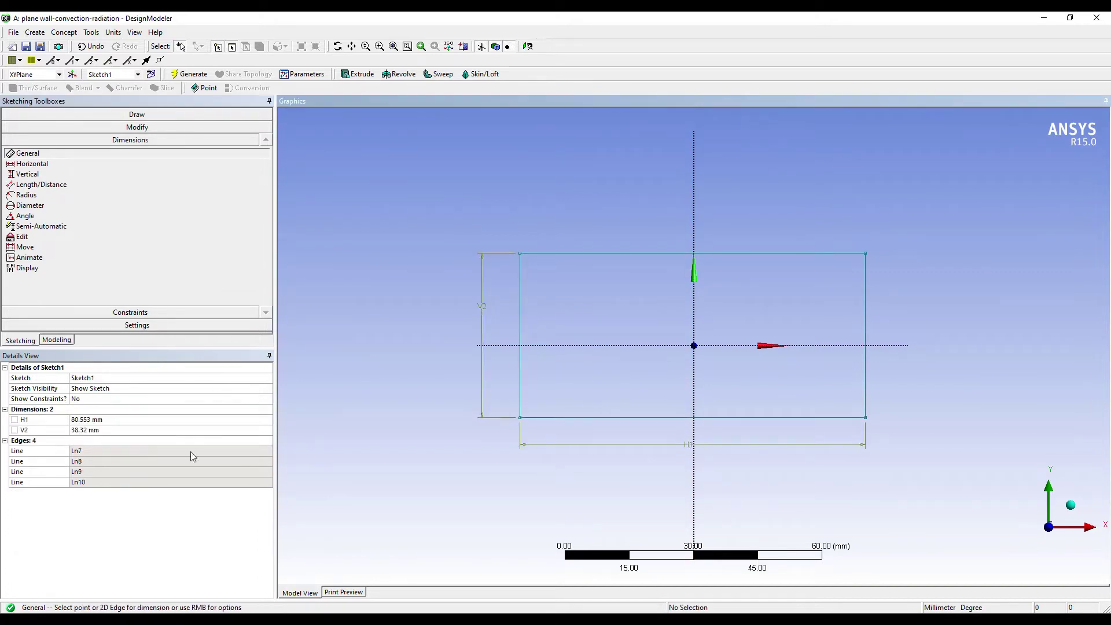
Set the rectangle width H1 to 80 mm and height V2 to 30 mm.
left_click(109, 419)
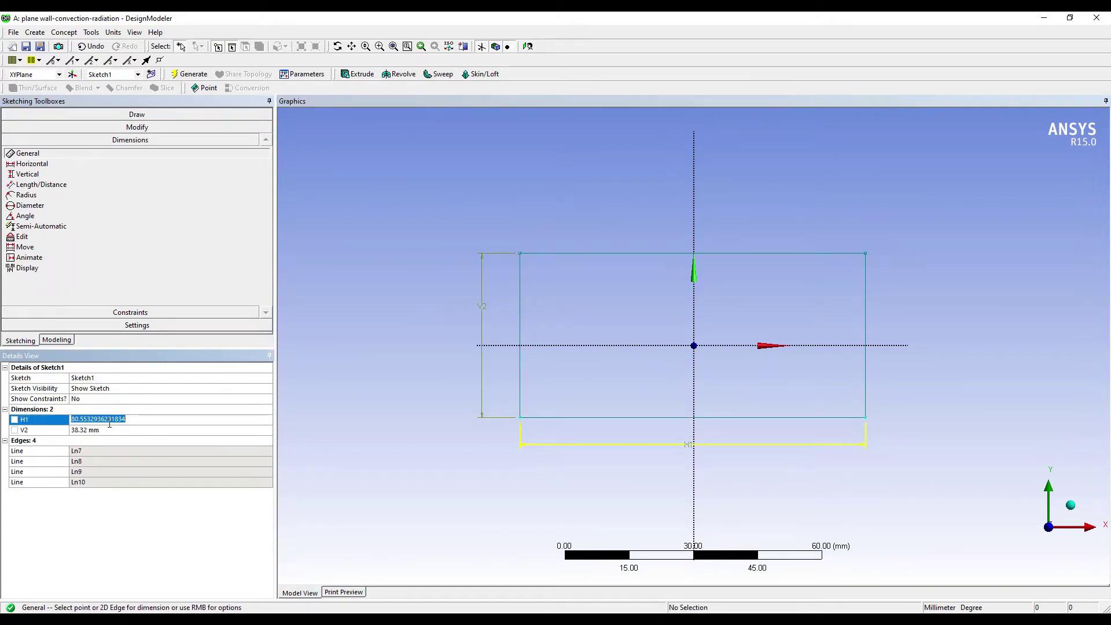
type("80")
key("Return")
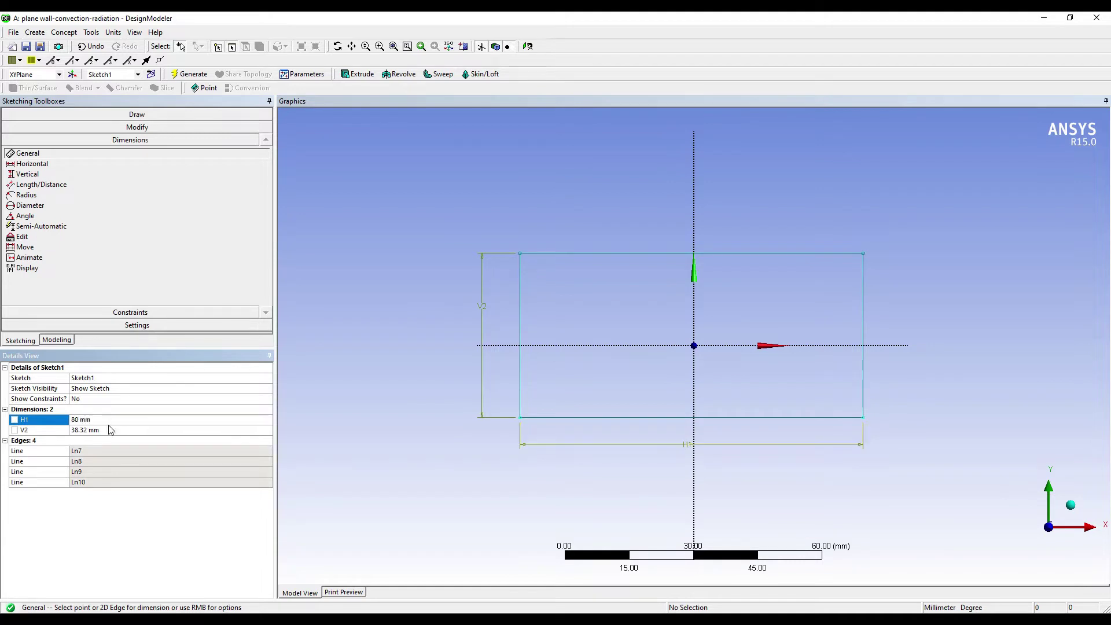
left_click(109, 429)
type("30")
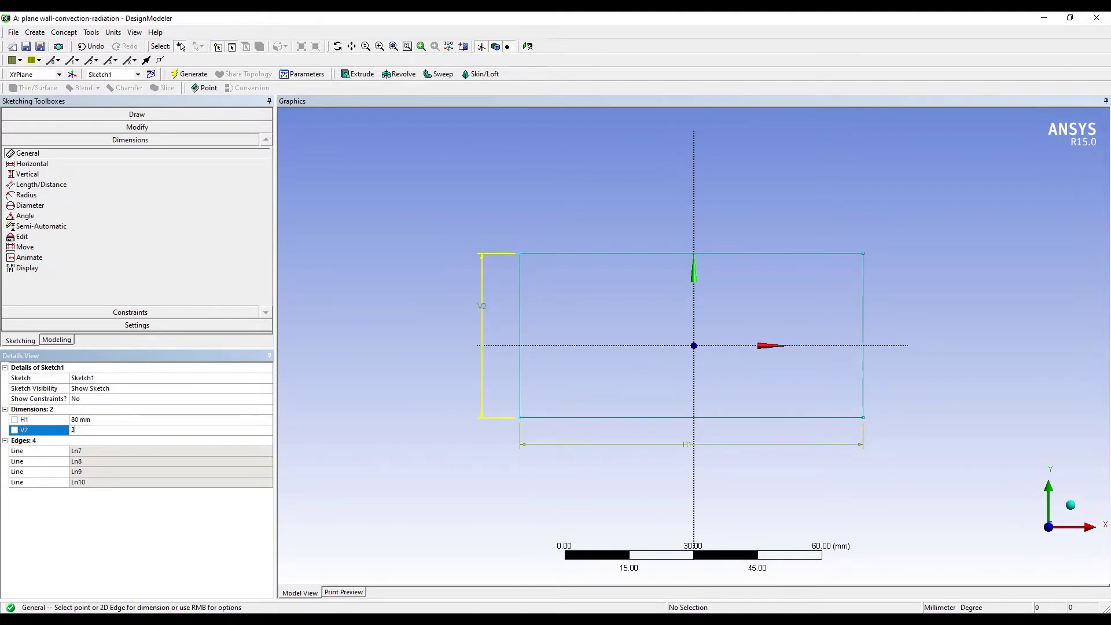
key("Return")
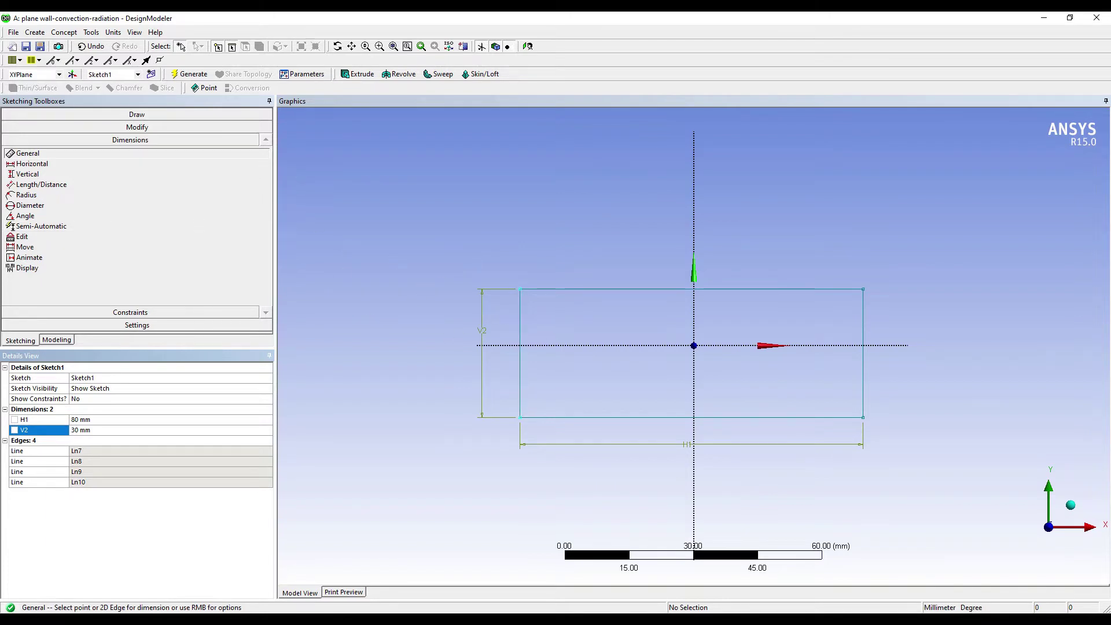
left_click(36, 33)
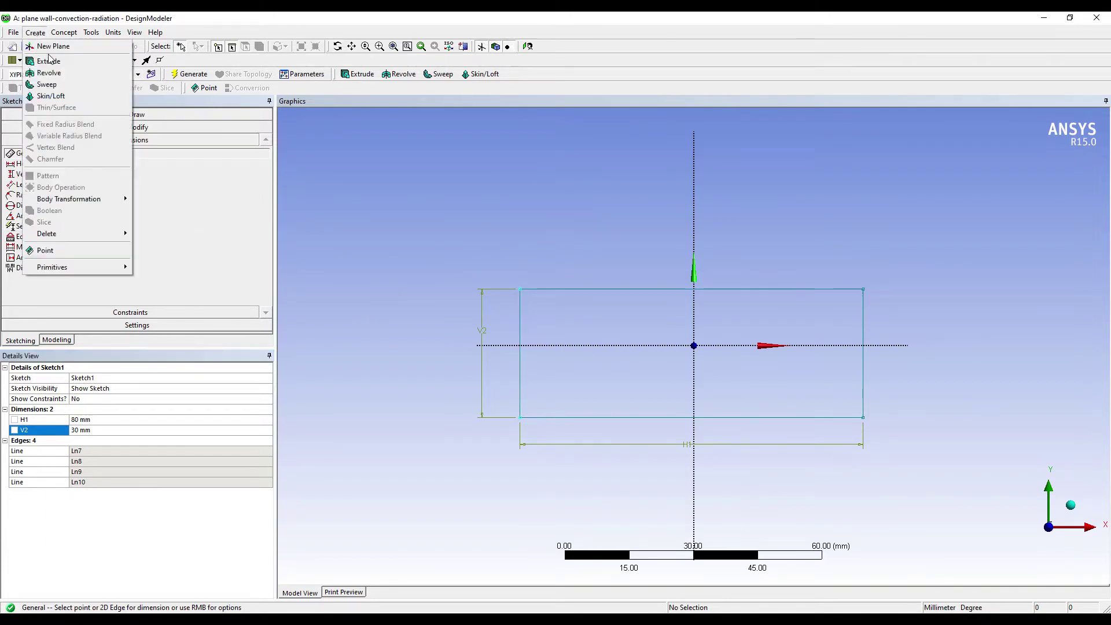
Create an extrude feature using Sketch1 as its profile.
left_click(52, 61)
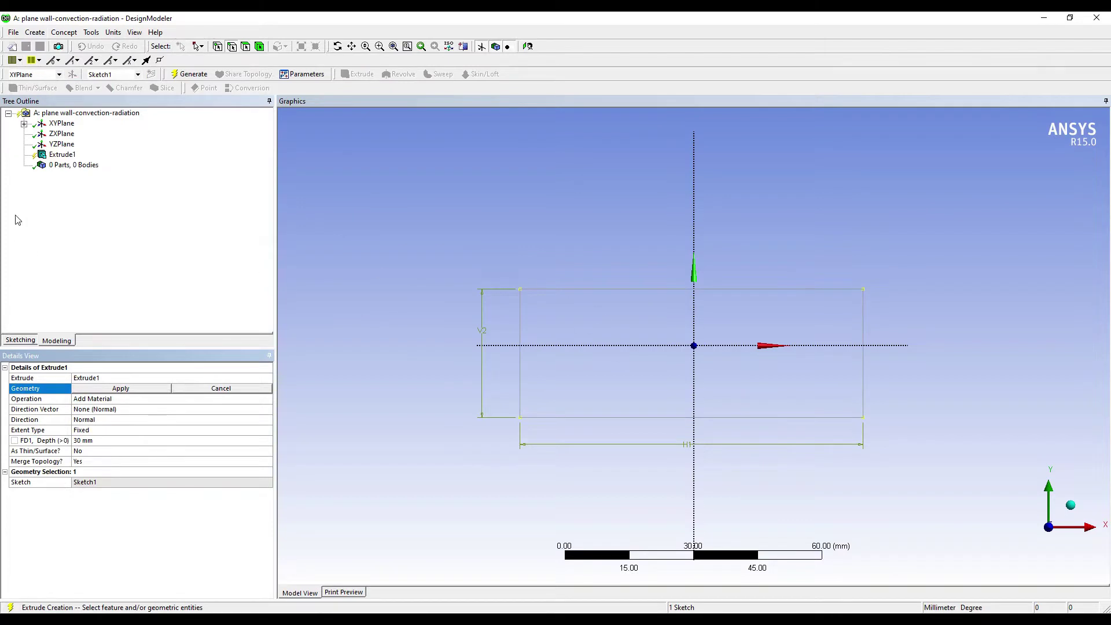
left_click(24, 123)
left_click(71, 133)
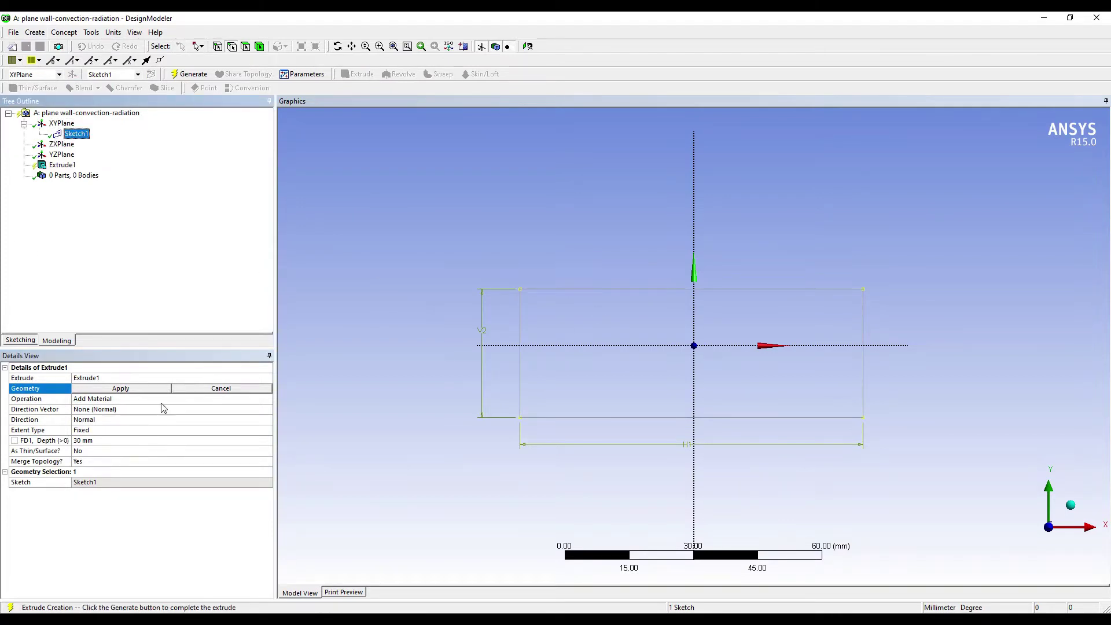
left_click(120, 391)
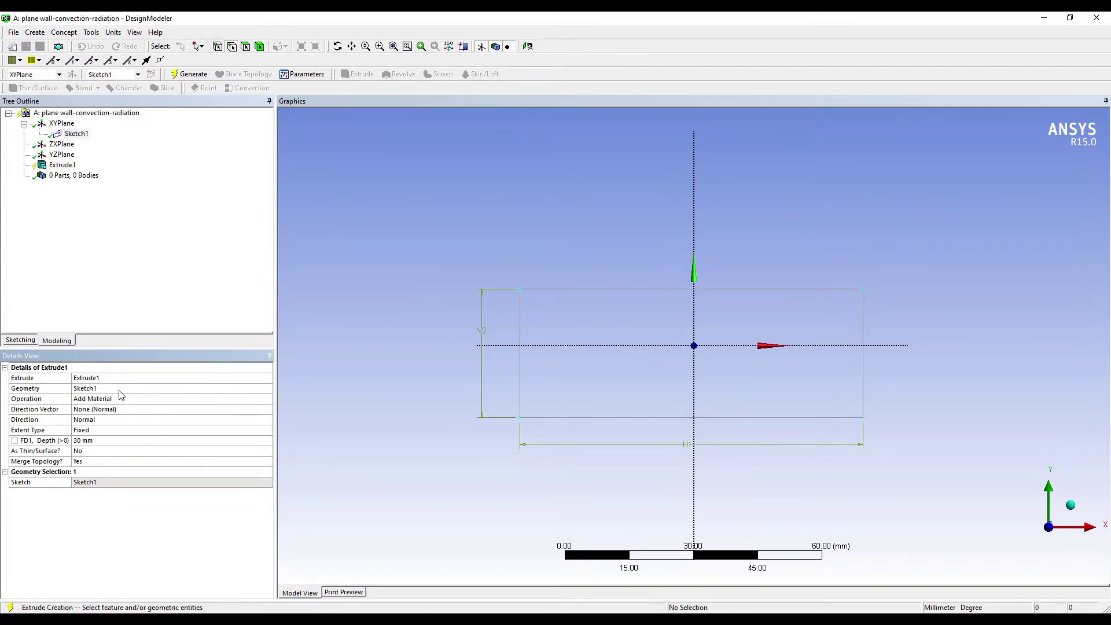
Generate the block with a 20 mm extrusion depth and close DesignModeler.
left_click(103, 442)
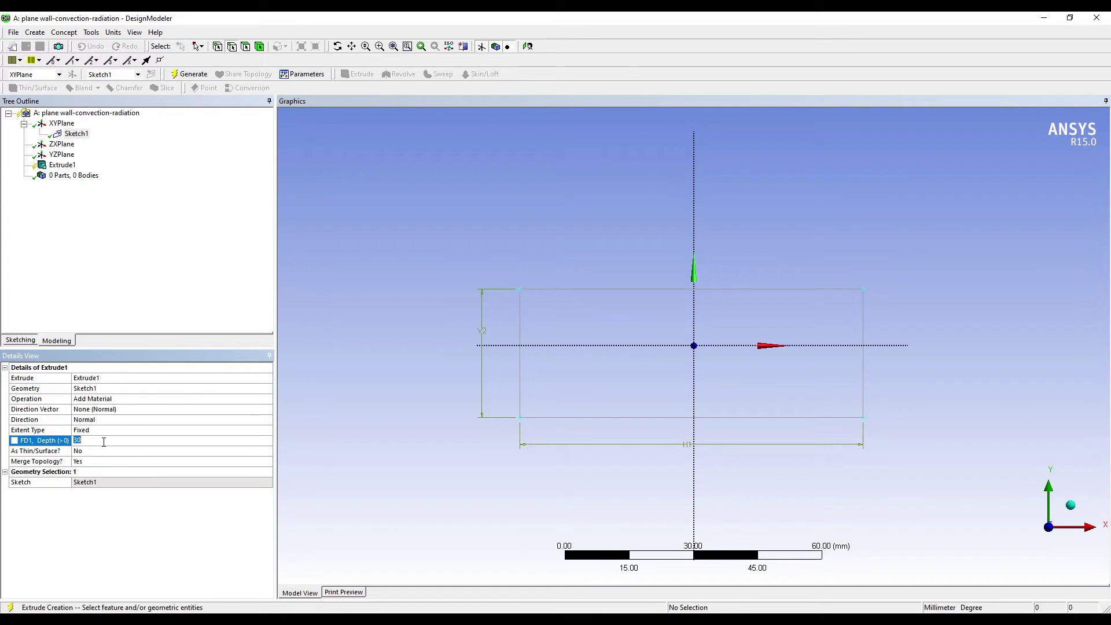
type("20")
key("Return")
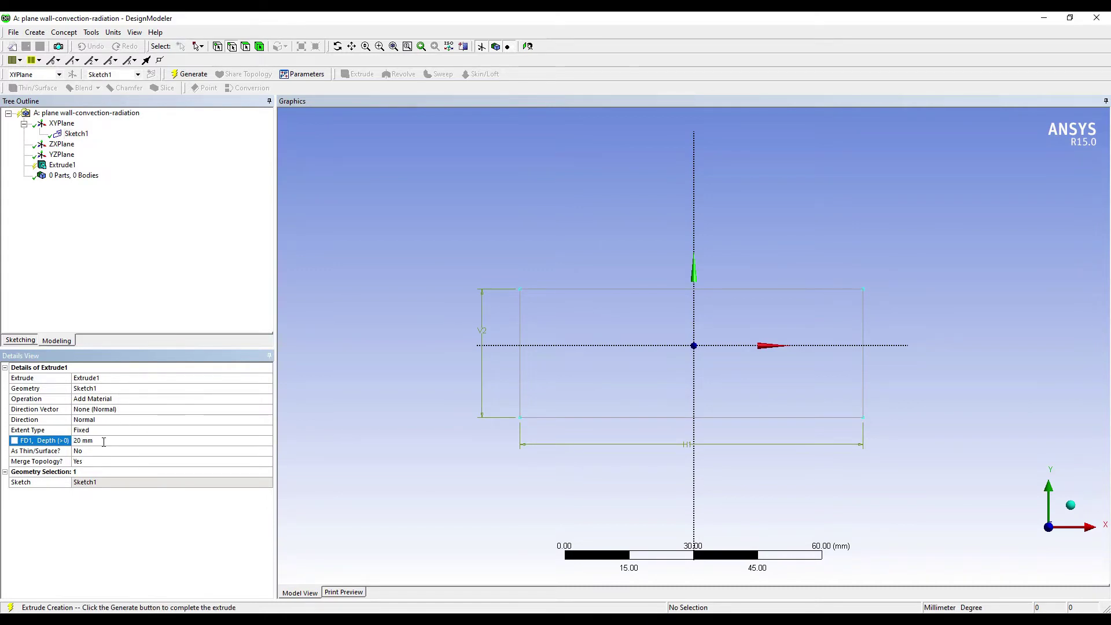
left_click(35, 398)
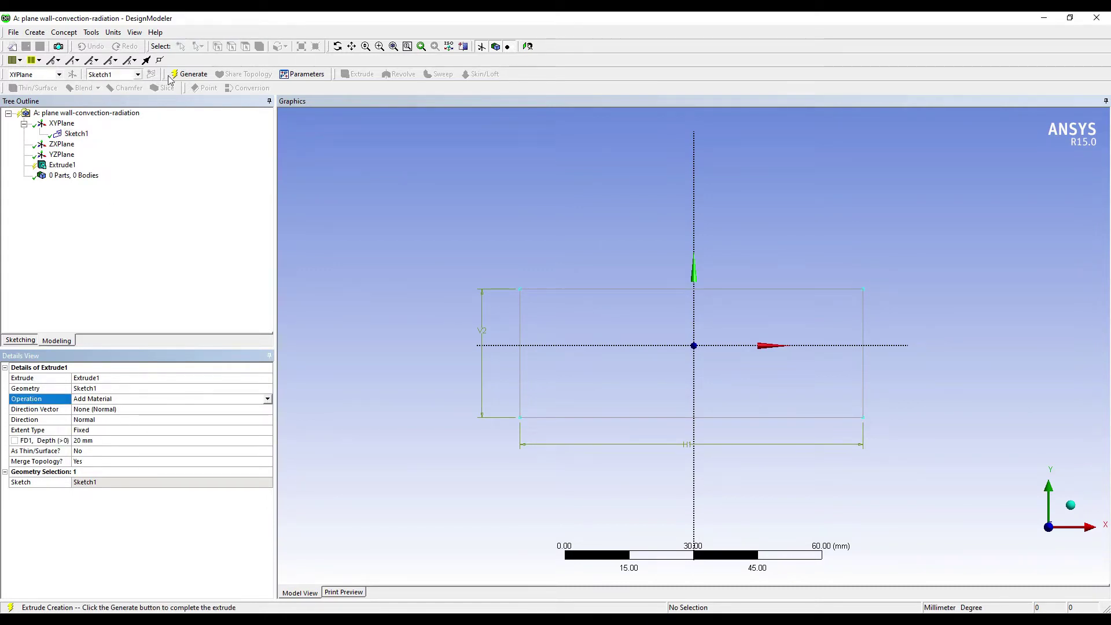
left_click(190, 74)
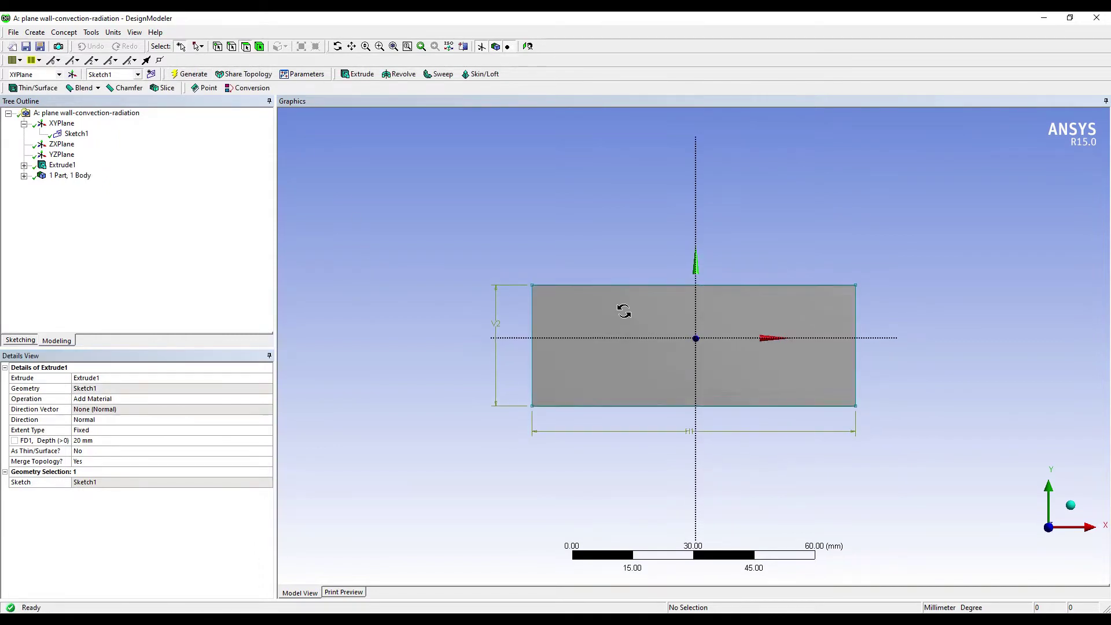
mouse_move(625, 310)
middle_mouse_down()
mouse_move(595, 367)
mouse_move(660, 321)
middle_mouse_up()
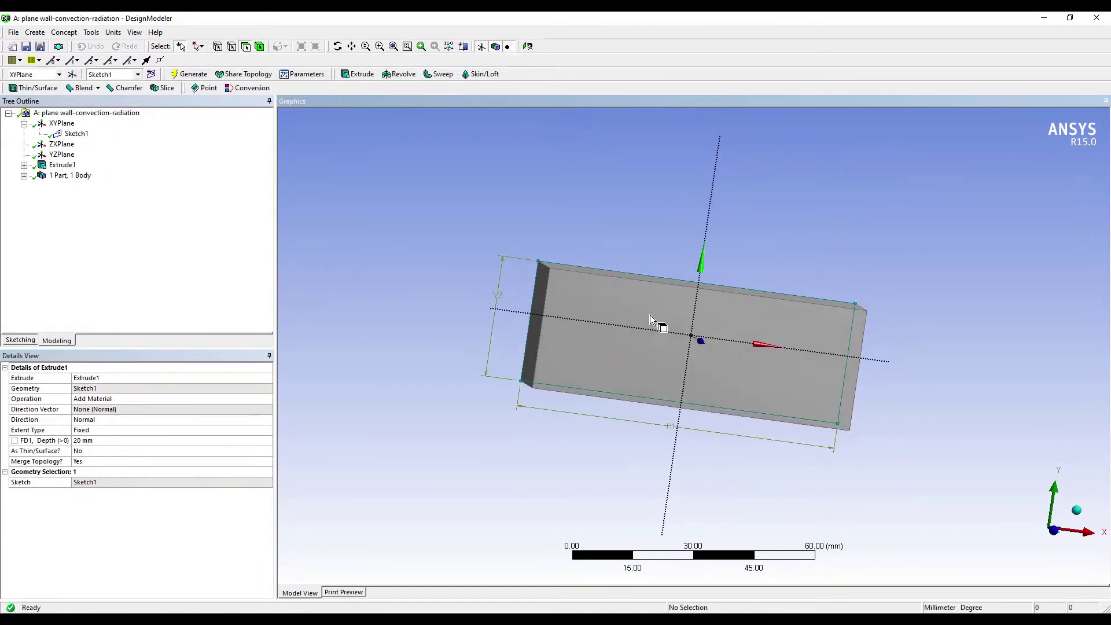
left_click(1043, 18)
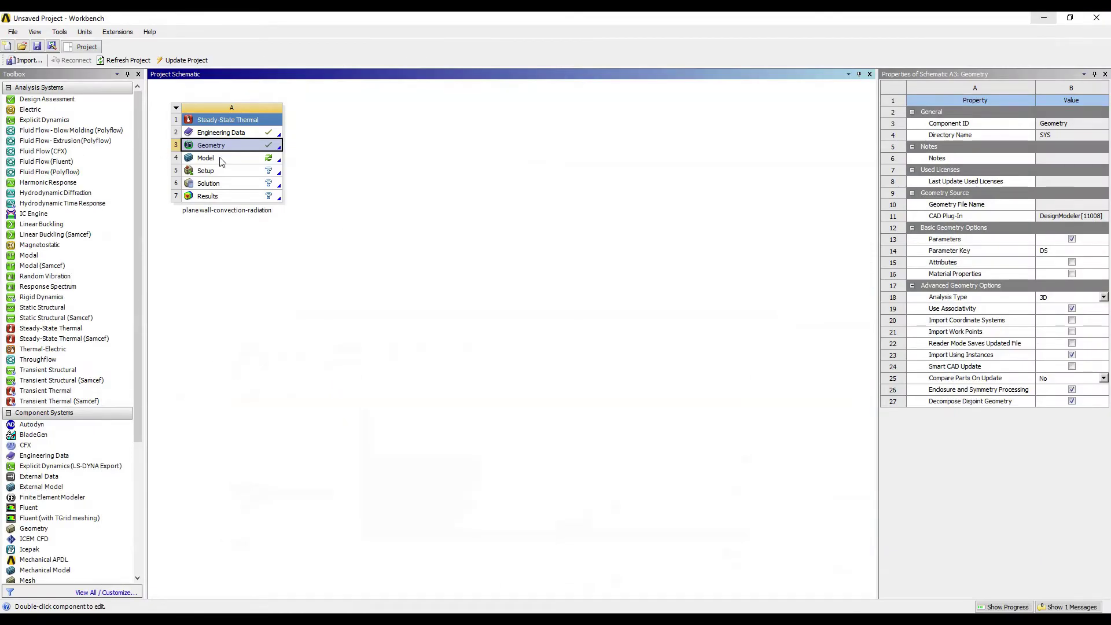
Open the plane wall-convection-radiation Model cell in ANSYS Mechanical.
double_click(220, 160)
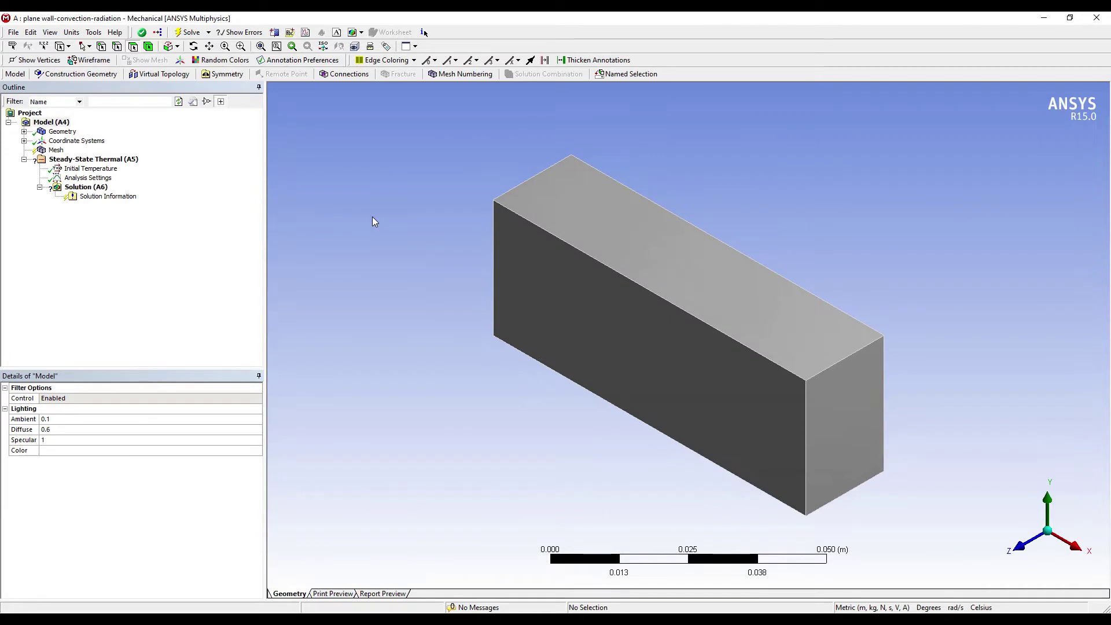
Set the Mesh sizing relevance center to Fine and update to mesh the block.
left_click(56, 150)
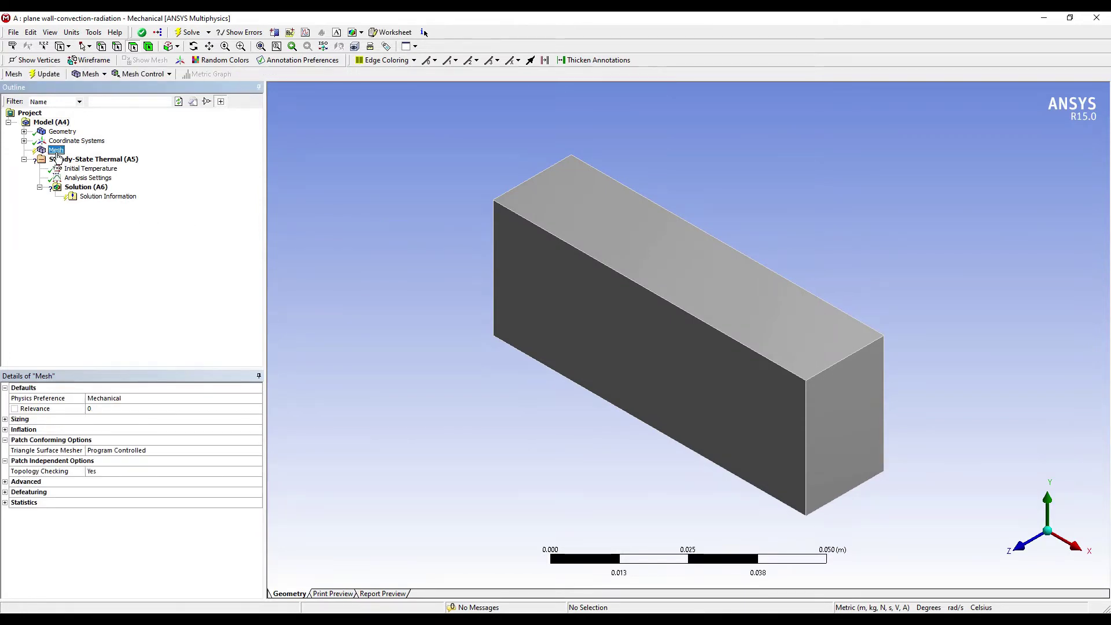
left_click(5, 419)
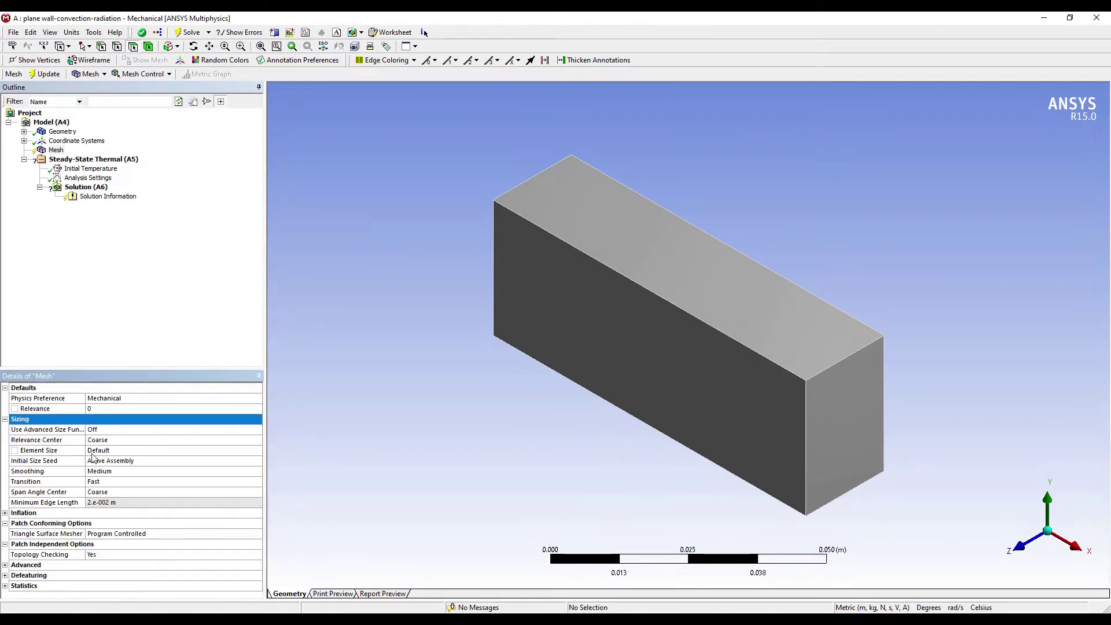
left_click(125, 441)
left_click(257, 439)
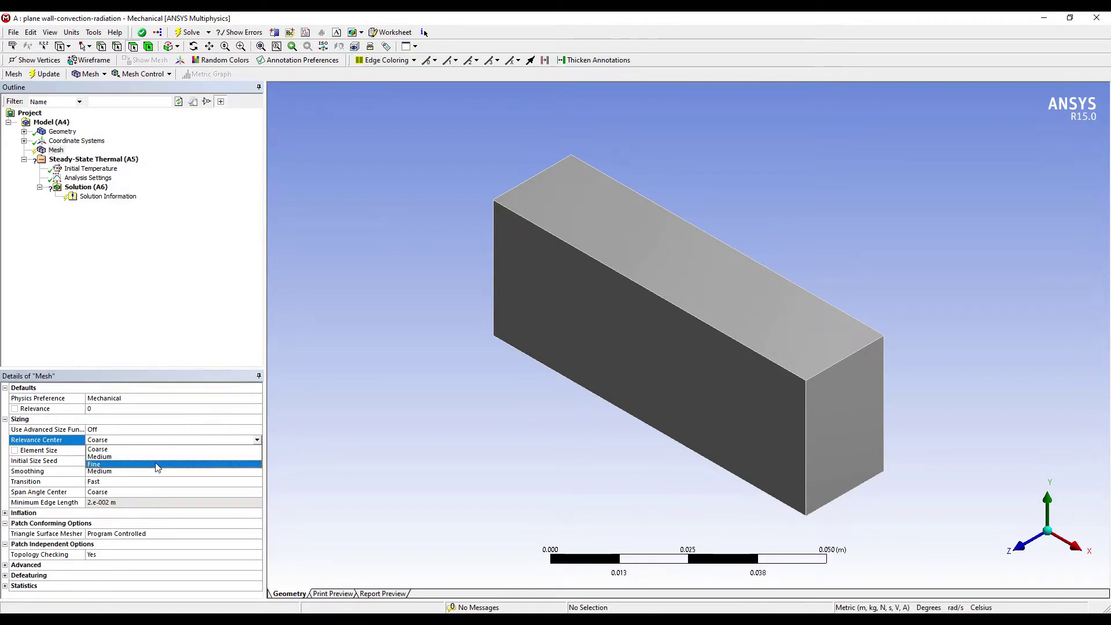
left_click(152, 466)
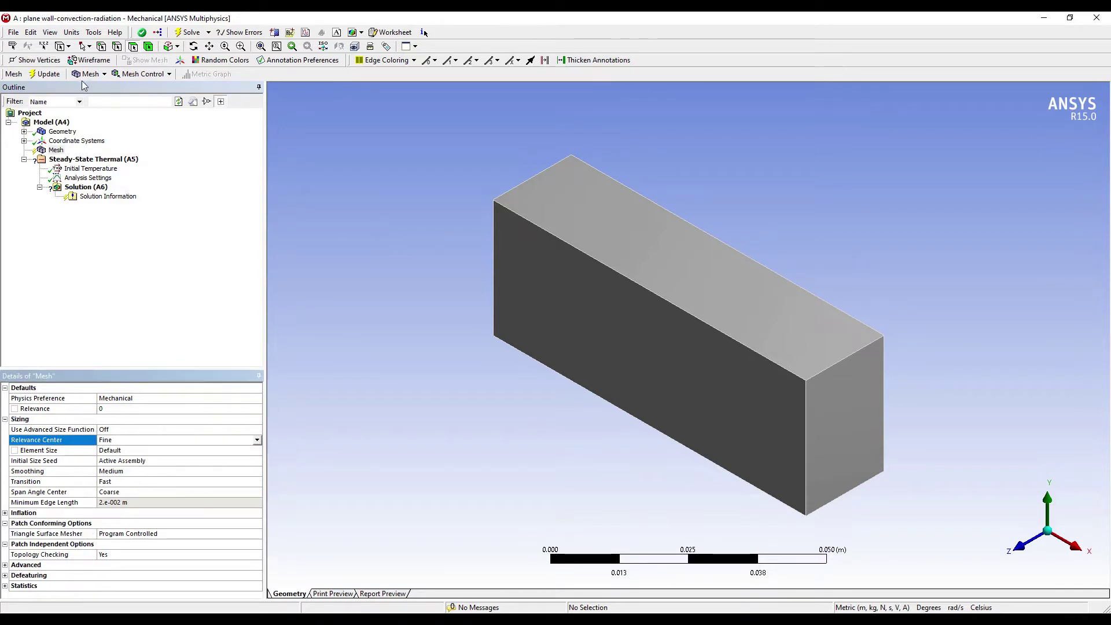
left_click(45, 77)
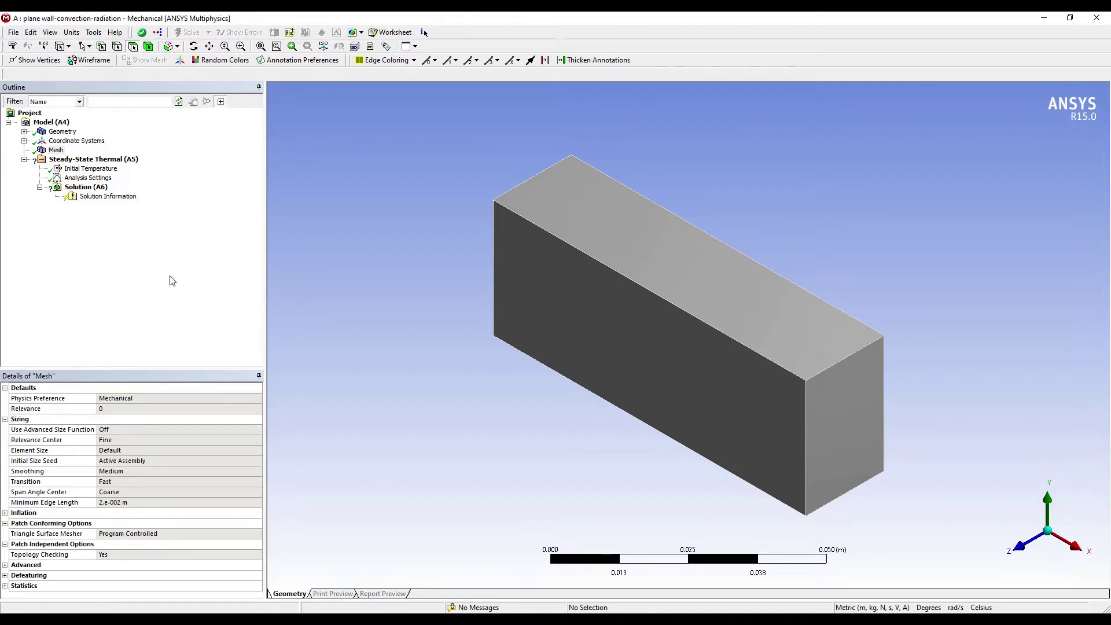
mouse_move(632, 295)
middle_mouse_down()
mouse_move(706, 339)
mouse_move(699, 387)
mouse_move(776, 339)
mouse_move(777, 375)
mouse_move(743, 384)
mouse_move(778, 356)
middle_mouse_up()
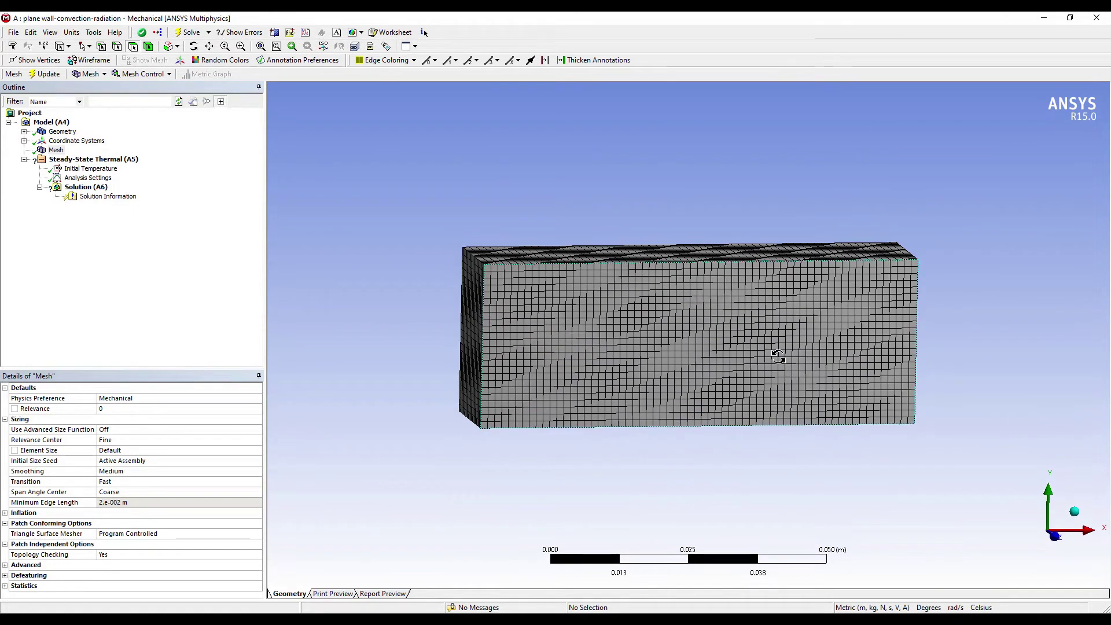
left_click(100, 161)
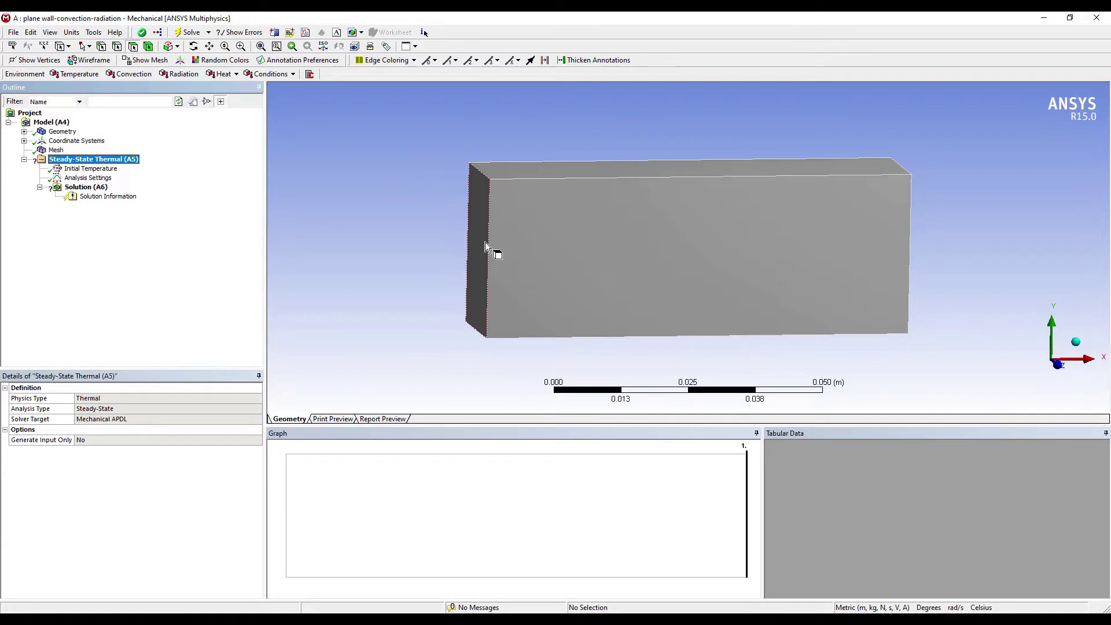
Apply an 800 °C temperature load to the block's left end face.
left_click(133, 47)
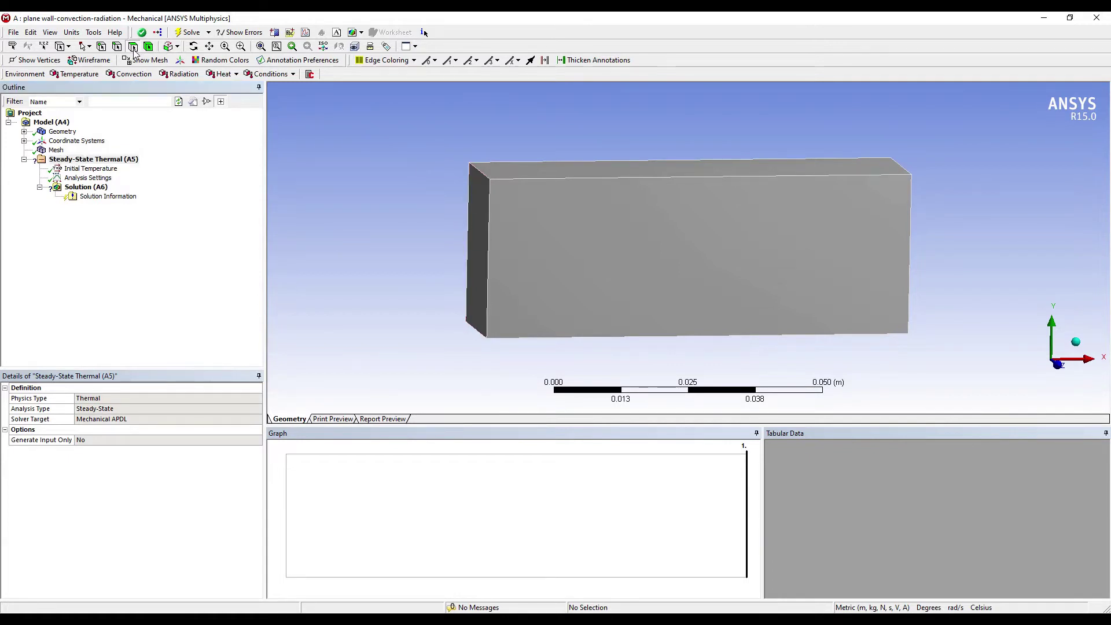
left_click(481, 216)
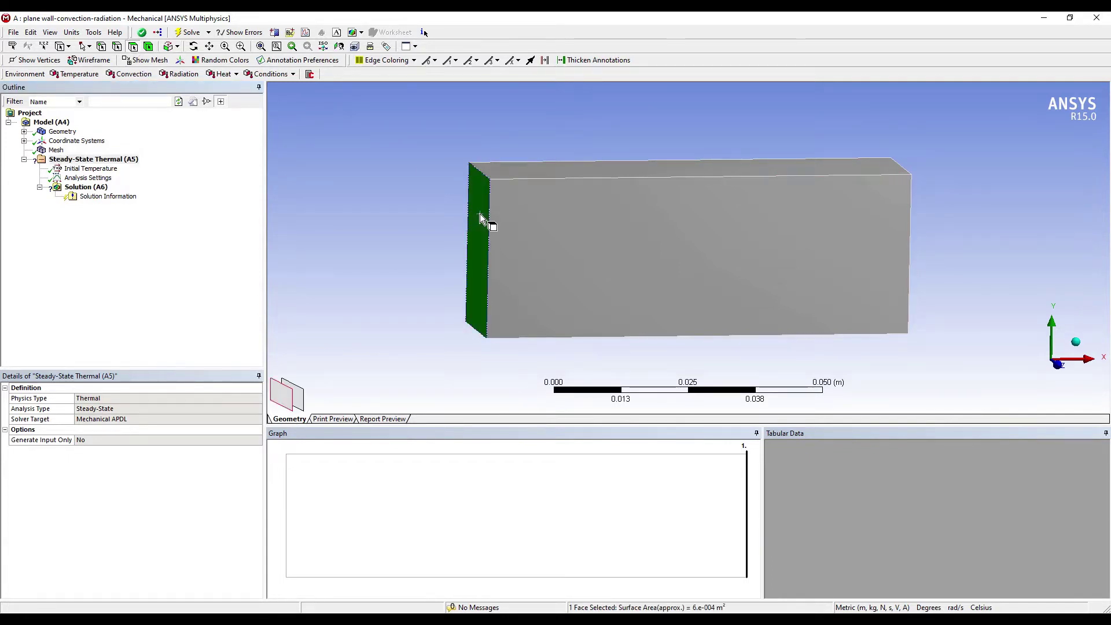
right_click(480, 214)
mouse_move(538, 221)
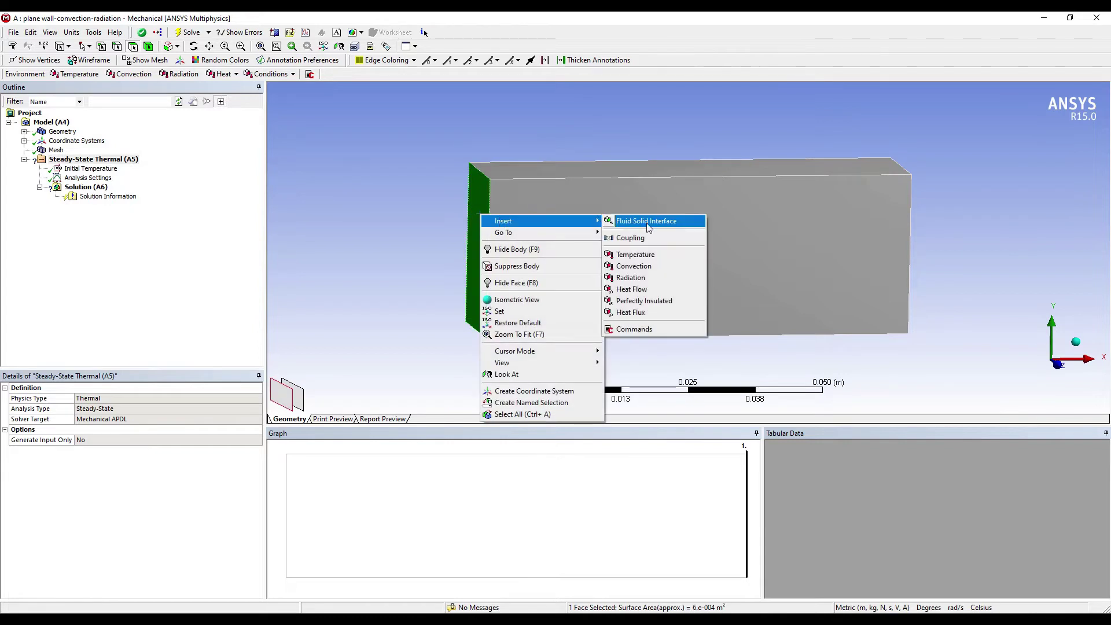
left_click(635, 255)
type("800")
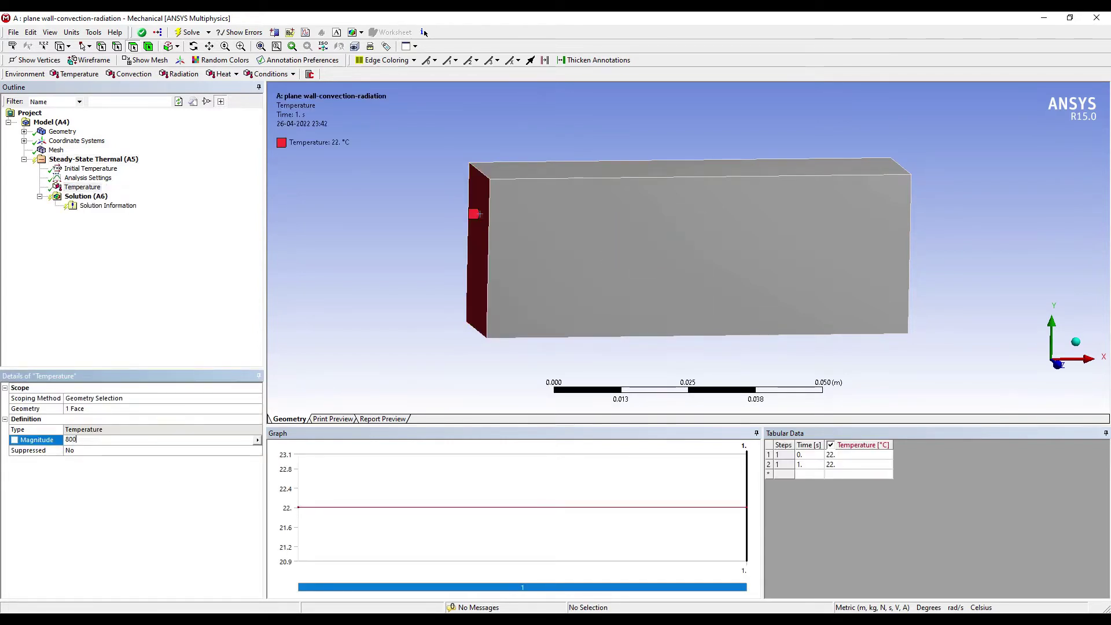
key("Return")
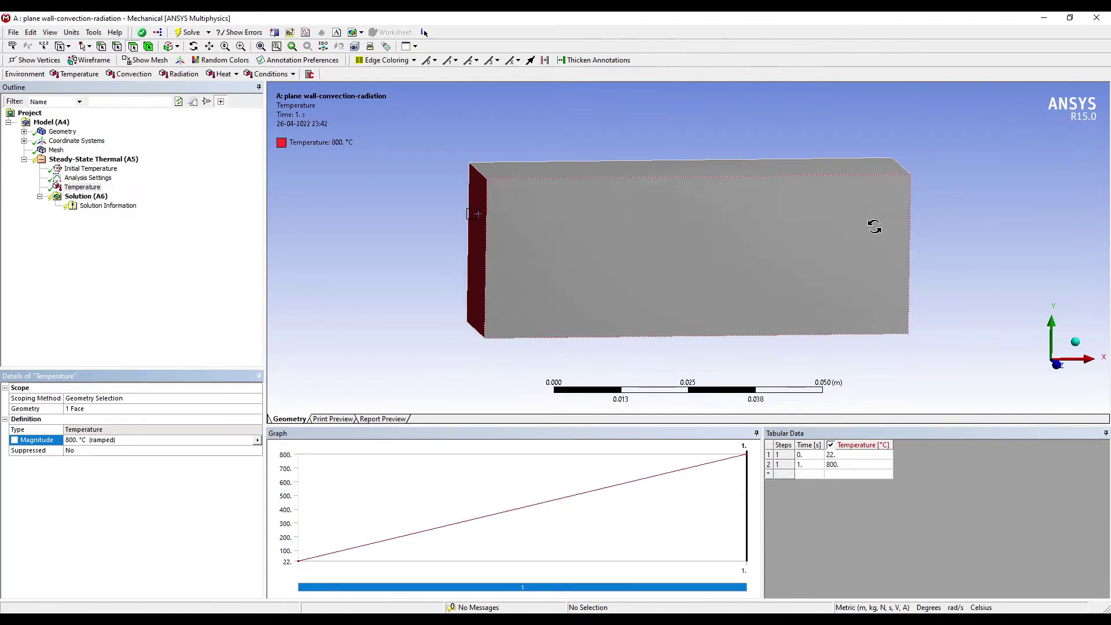
Apply a 30 °C temperature load to the block's right end face.
mouse_move(873, 228)
middle_mouse_down()
mouse_move(809, 241)
mouse_move(884, 221)
middle_mouse_up()
left_click(883, 221)
right_click(883, 220)
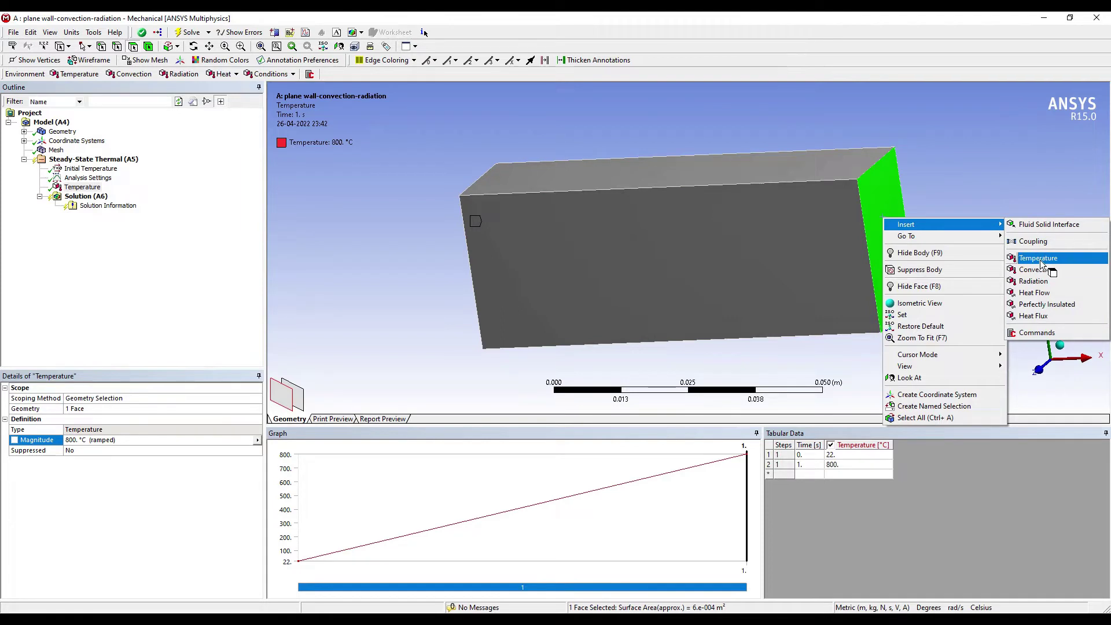
left_click(1040, 259)
type("30")
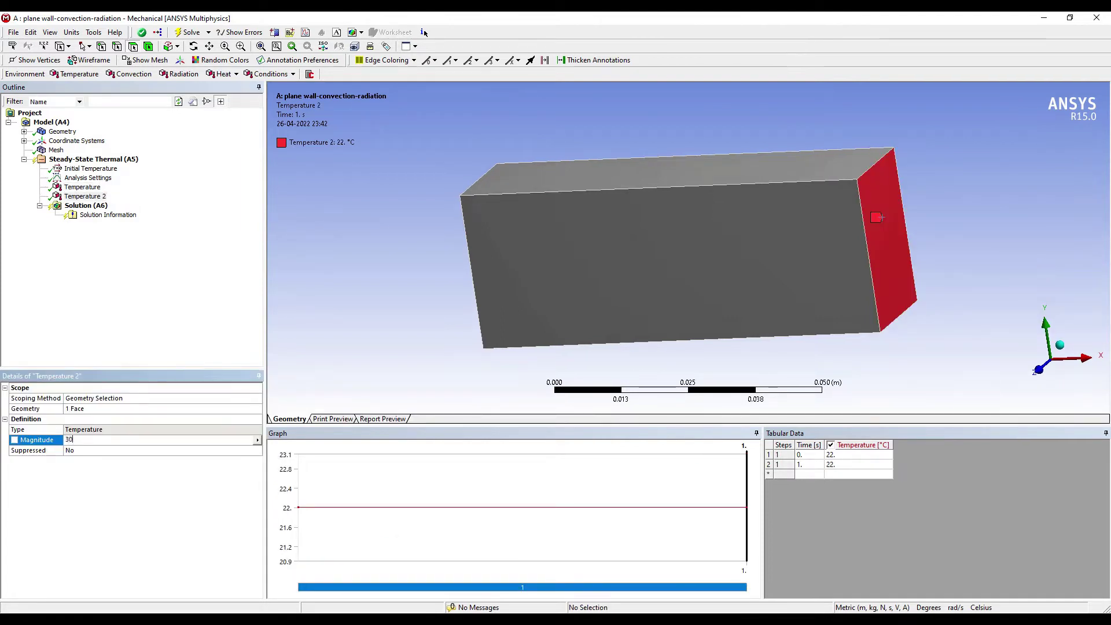
key("Return")
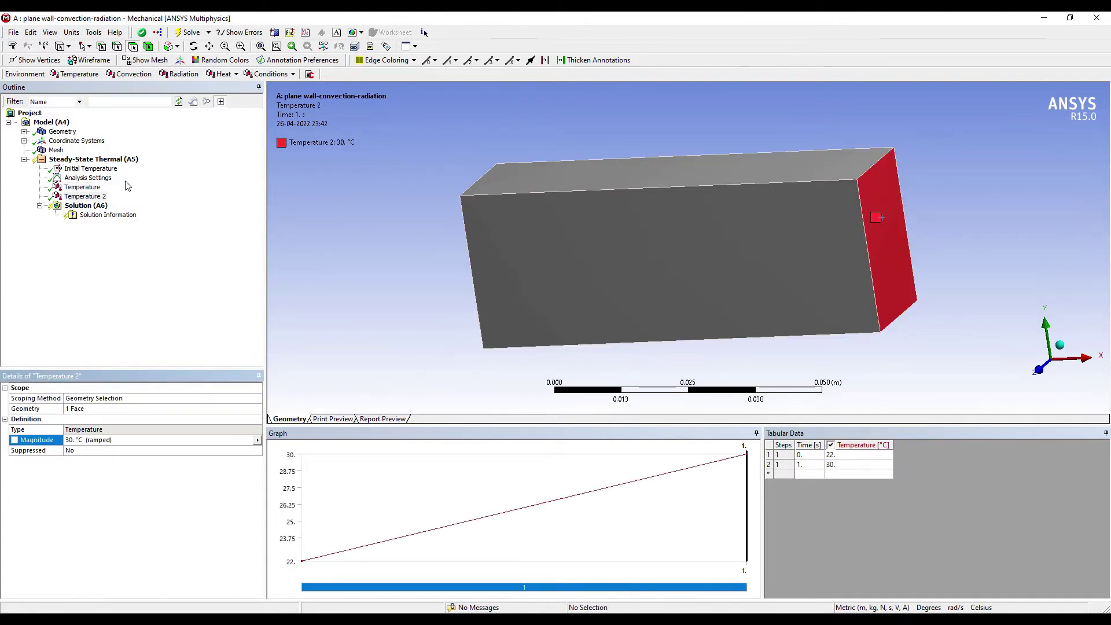
right_click(113, 161)
mouse_move(136, 170)
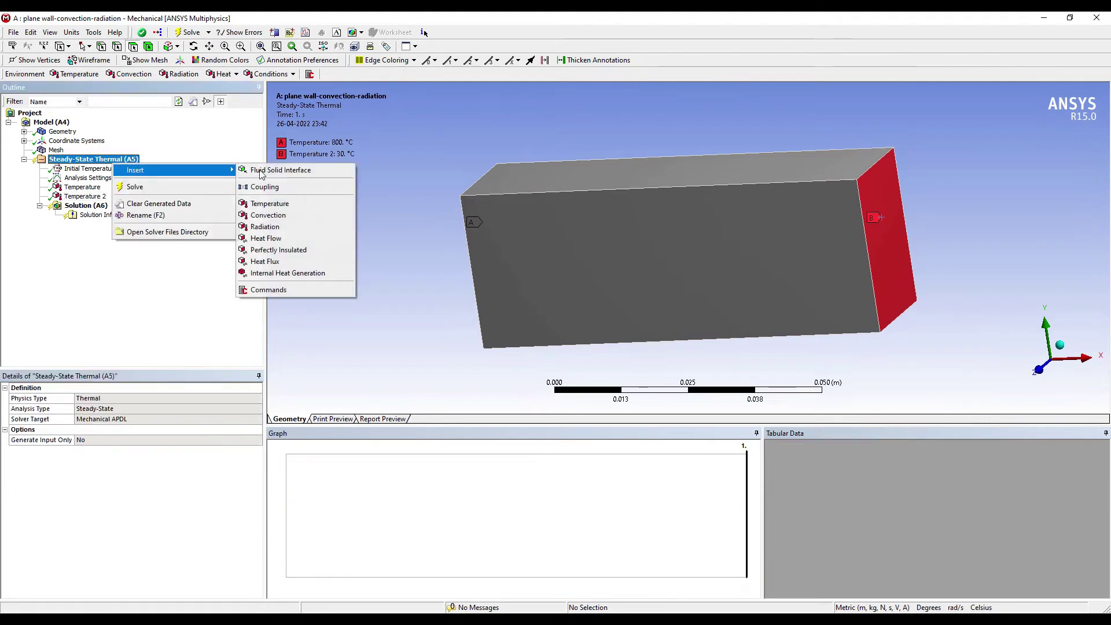
Insert a convection load and select the block's four long faces.
left_click(268, 214)
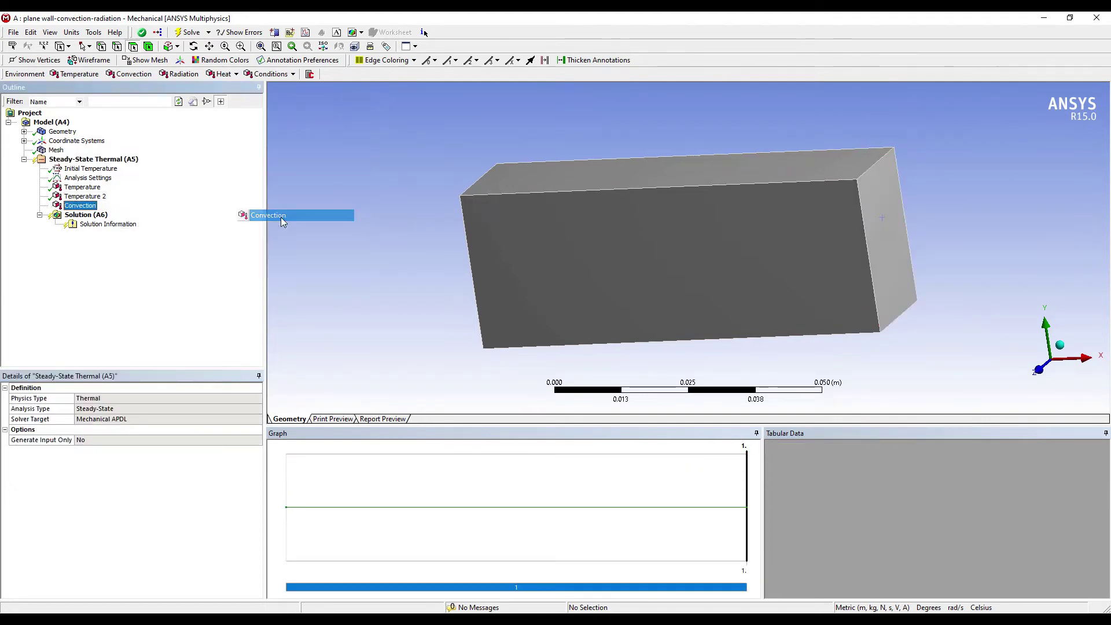
left_click_drag(617, 251, 654, 238)
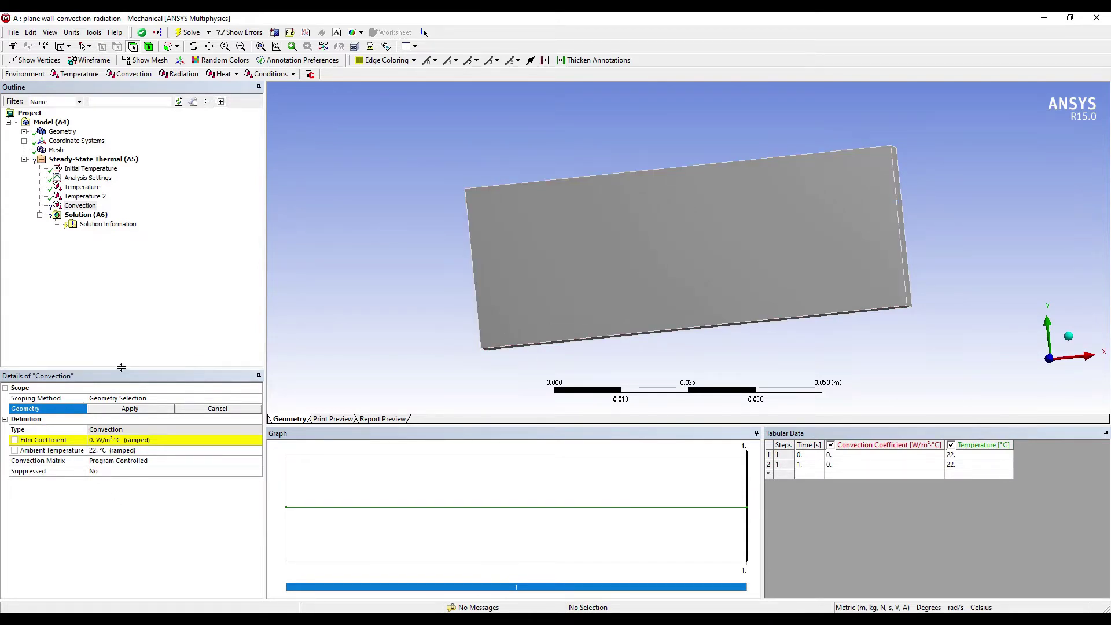
left_click(619, 253)
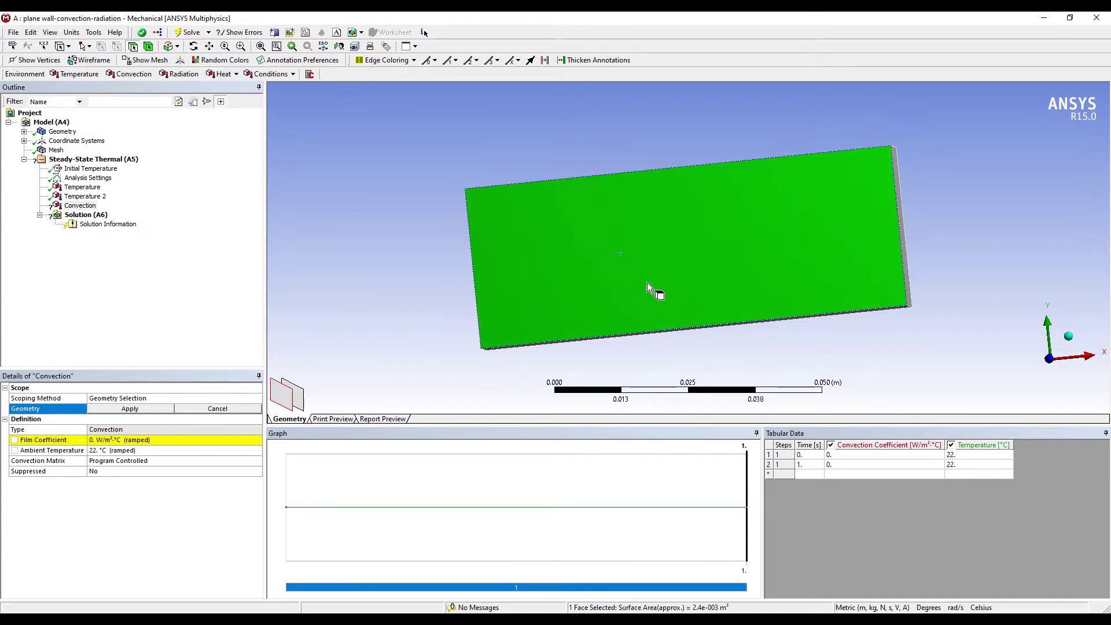
middle_click_drag(689, 278, 678, 292)
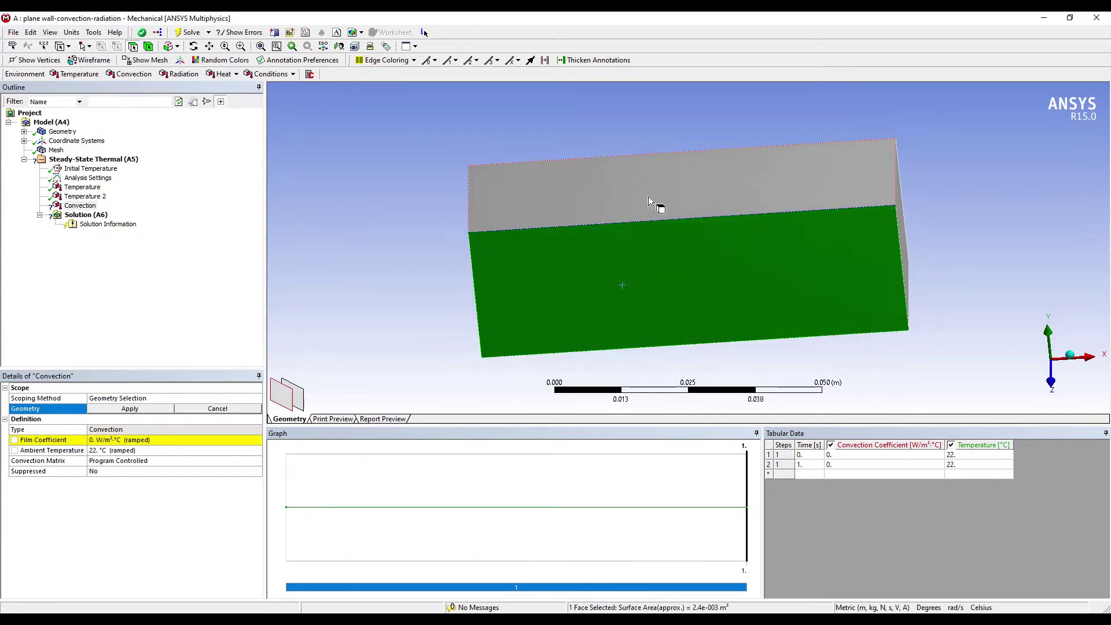
left_click(648, 201, "ctrl")
mouse_move(719, 206)
middle_mouse_down()
mouse_move(724, 280)
mouse_move(696, 232)
mouse_move(701, 280)
mouse_move(704, 267)
middle_mouse_up()
left_click(693, 308, "ctrl")
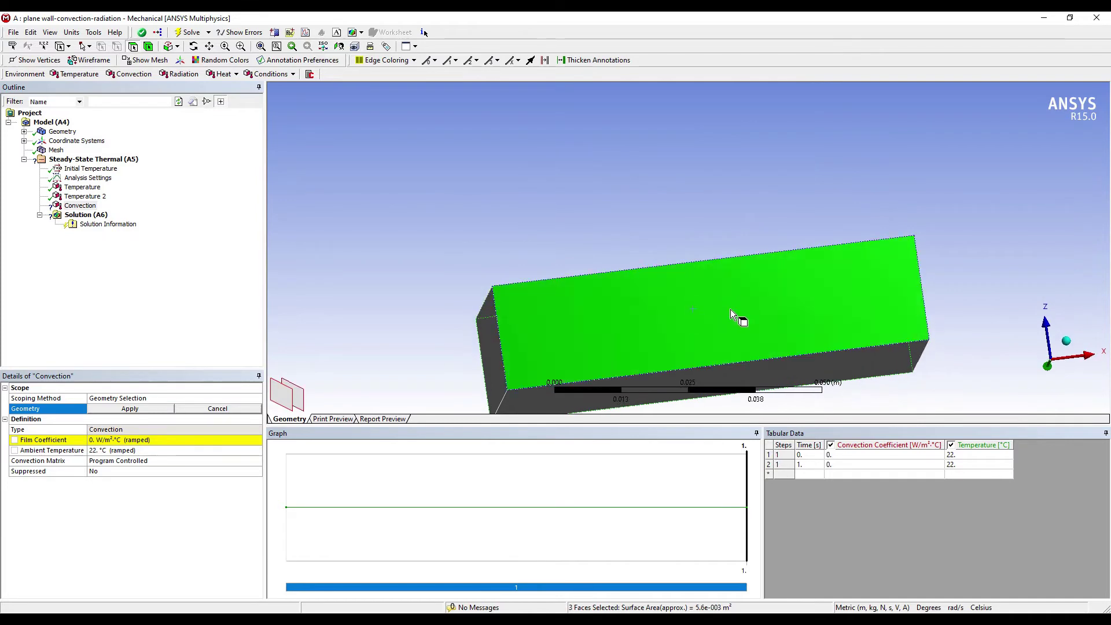
middle_click_drag(732, 312, 719, 251)
left_click(691, 318, "ctrl")
mouse_move(692, 317)
middle_mouse_down()
mouse_move(744, 283)
mouse_move(714, 254)
mouse_move(761, 203)
mouse_move(749, 226)
mouse_move(821, 251)
mouse_move(857, 346)
mouse_move(543, 361)
mouse_move(508, 384)
middle_mouse_up()
Assign the four faces to the convection and set film coefficient 32 W/m²°C.
left_click(138, 411)
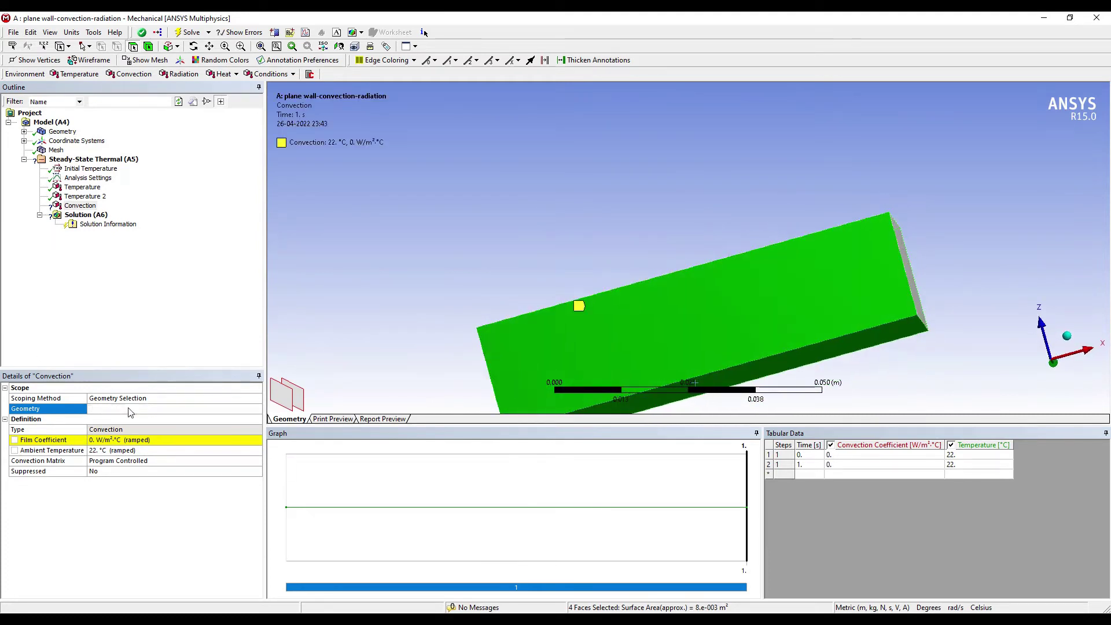
left_click(116, 441)
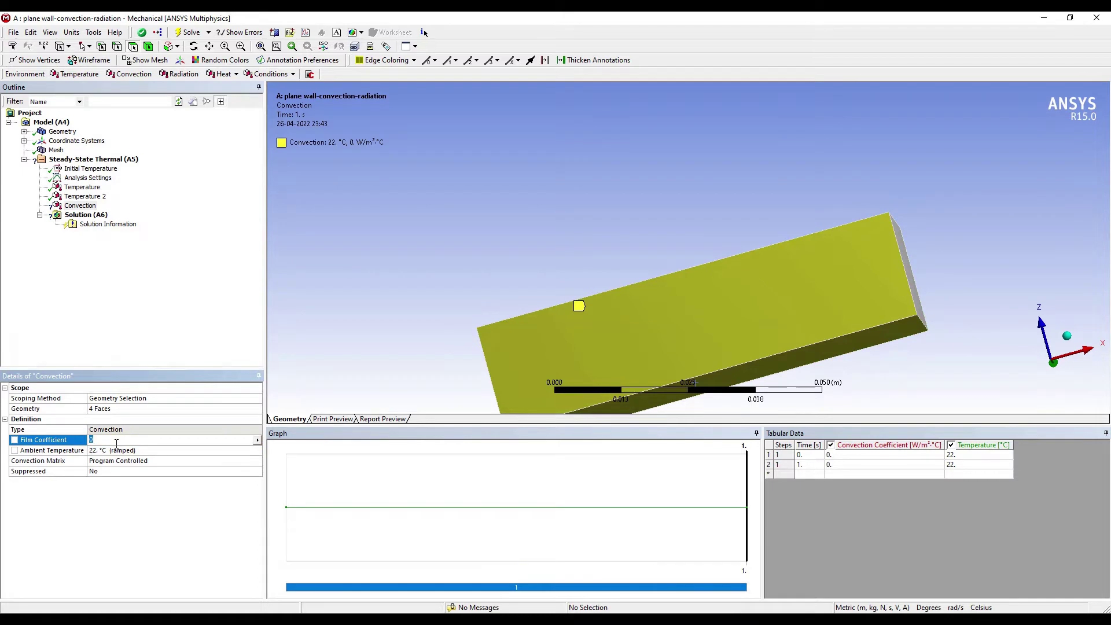
type("32")
key("Return")
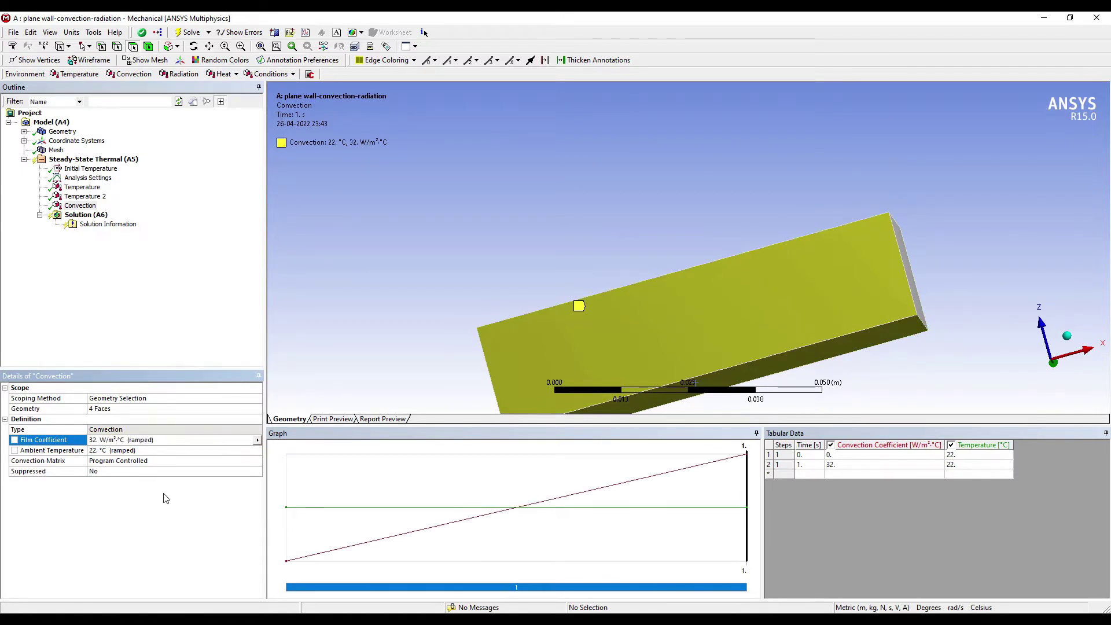
scroll(613, 284, "down", 1)
scroll(596, 301, "down", 1)
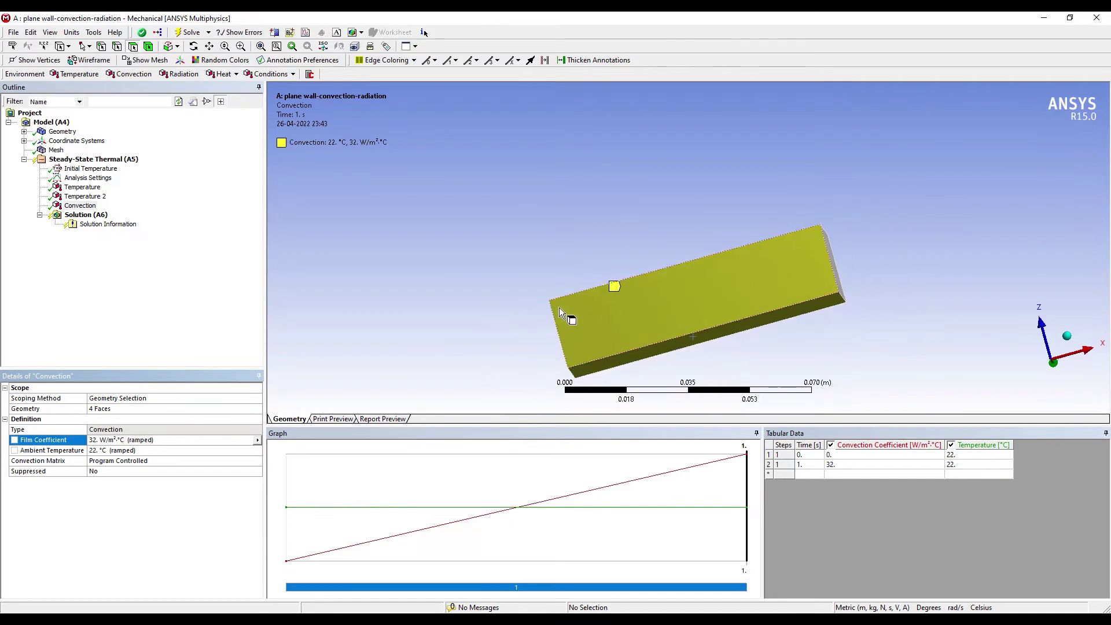
Insert a radiation load and select the block's four long faces.
right_click(88, 161)
mouse_move(147, 167)
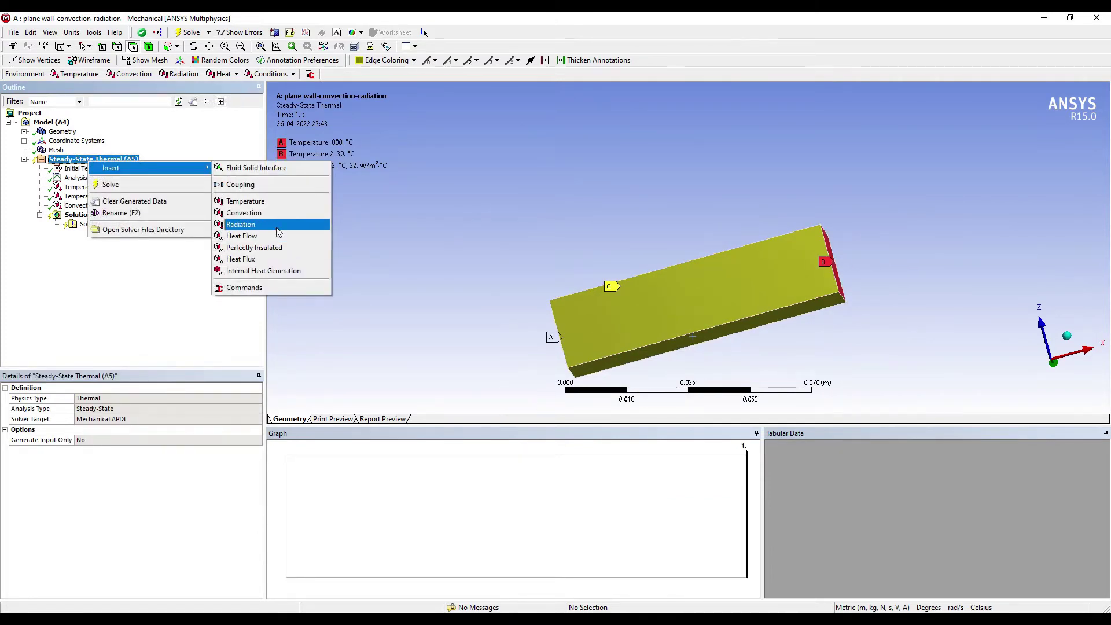
left_click(277, 224)
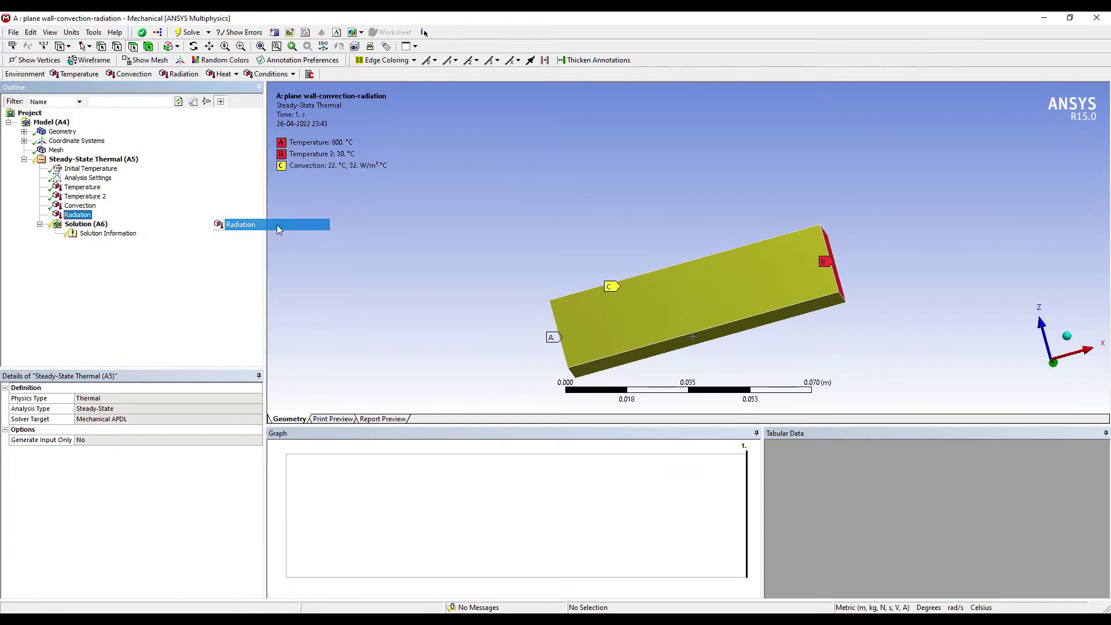
left_click(621, 324)
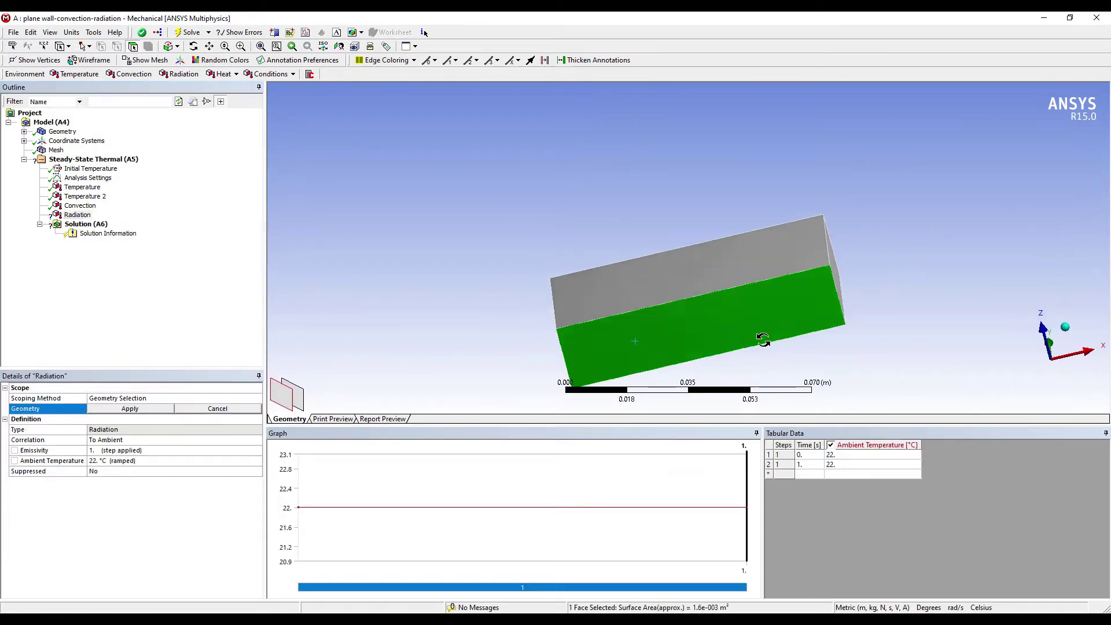
middle_click_drag(741, 306, 668, 290)
left_click(697, 289, "ctrl")
left_click(674, 257, "ctrl")
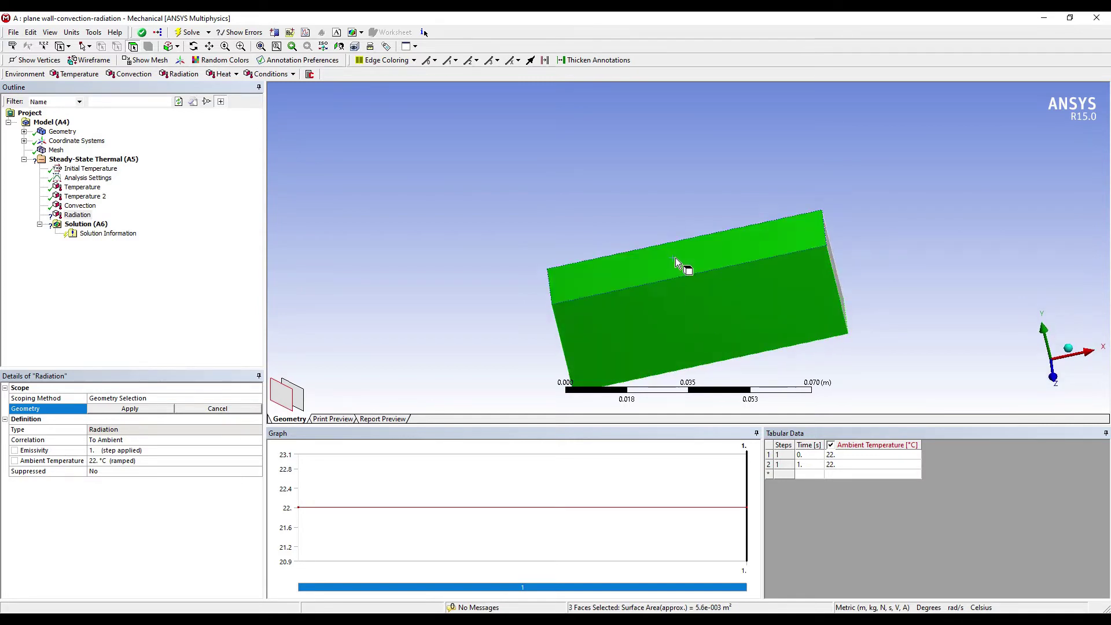
mouse_move(675, 258)
middle_mouse_down()
mouse_move(729, 319)
mouse_move(701, 317)
middle_mouse_up()
left_click(707, 294, "ctrl")
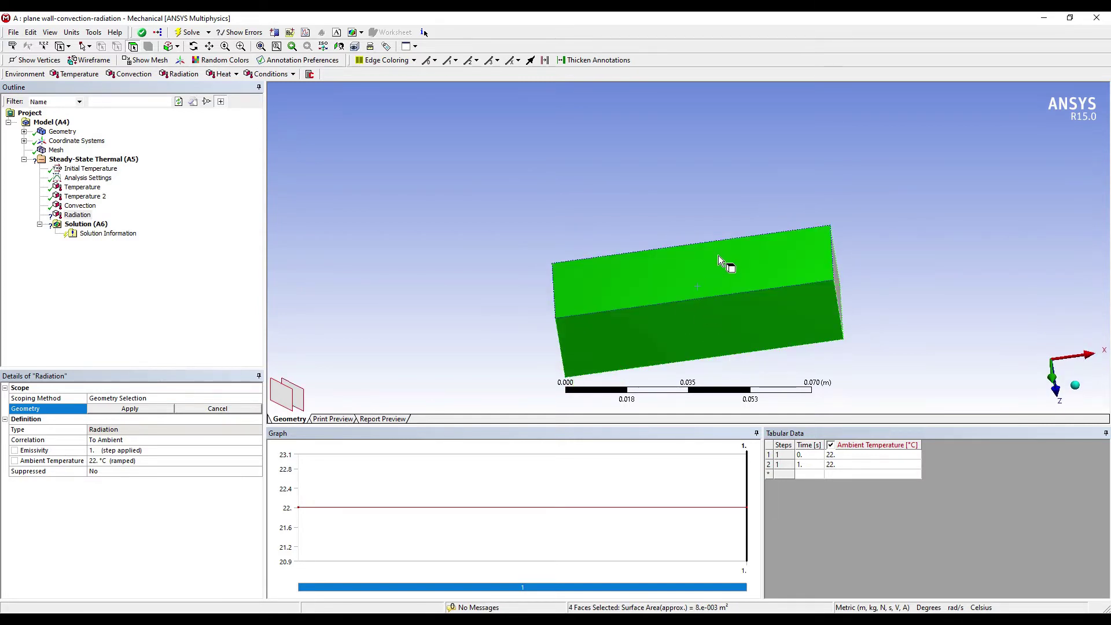
mouse_move(722, 262)
middle_mouse_down()
mouse_move(758, 353)
mouse_move(695, 454)
middle_mouse_up()
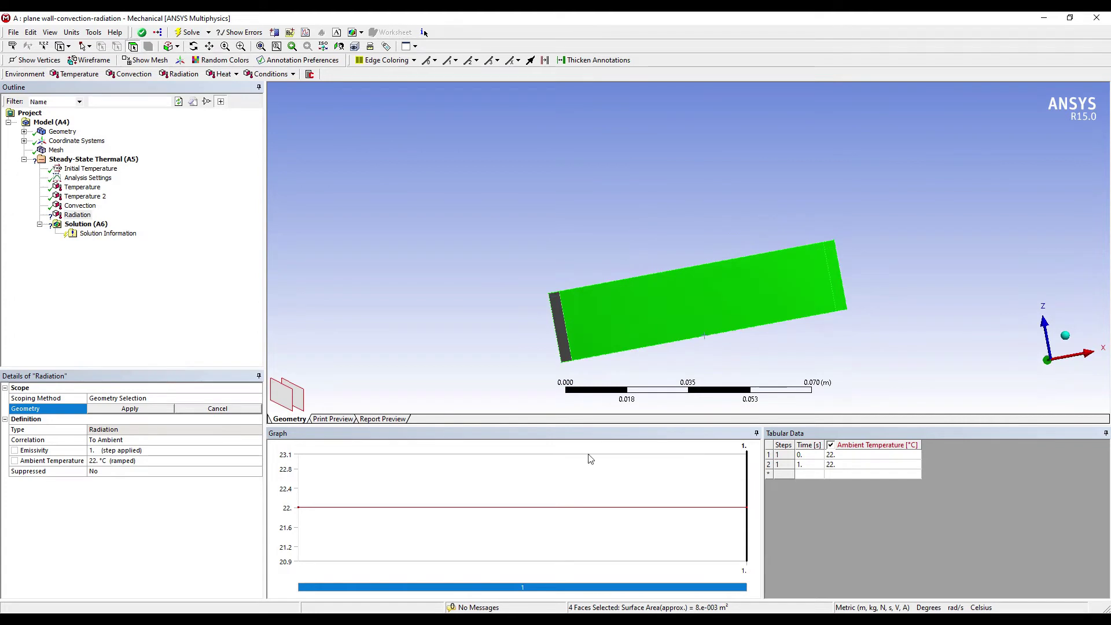
Assign the four faces to the radiation and set emissivity to 0.6.
left_click(128, 409)
left_click(114, 450)
type("0.6")
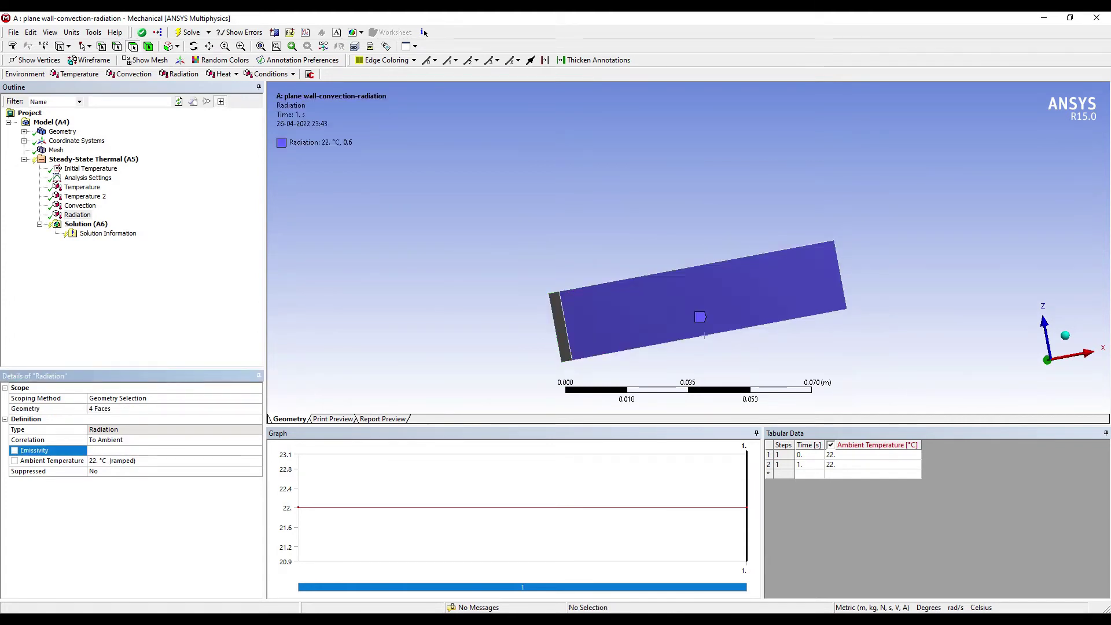
key("Return")
left_click(96, 224)
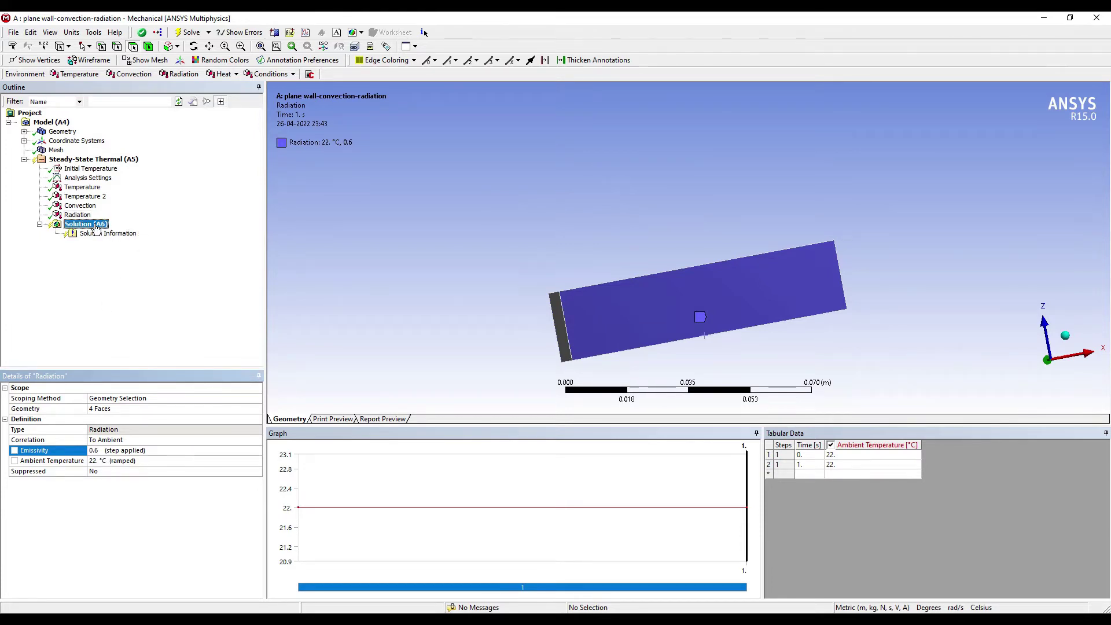
Add Temperature and Total Heat Flux results under Solution.
right_click(98, 225)
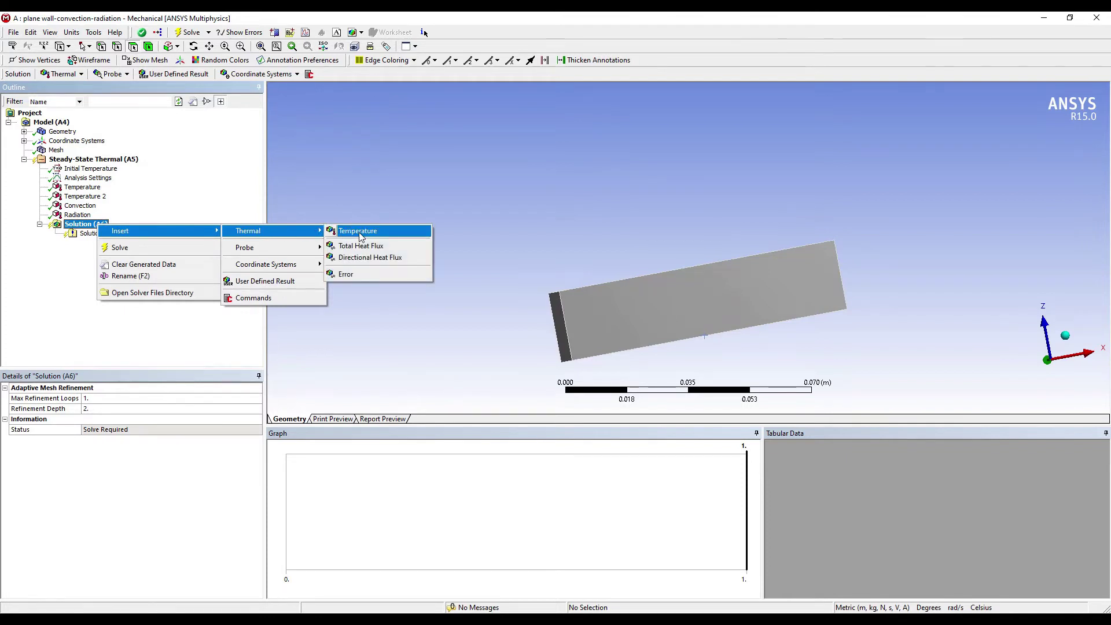
left_click(359, 231)
right_click(91, 228)
mouse_move(248, 231)
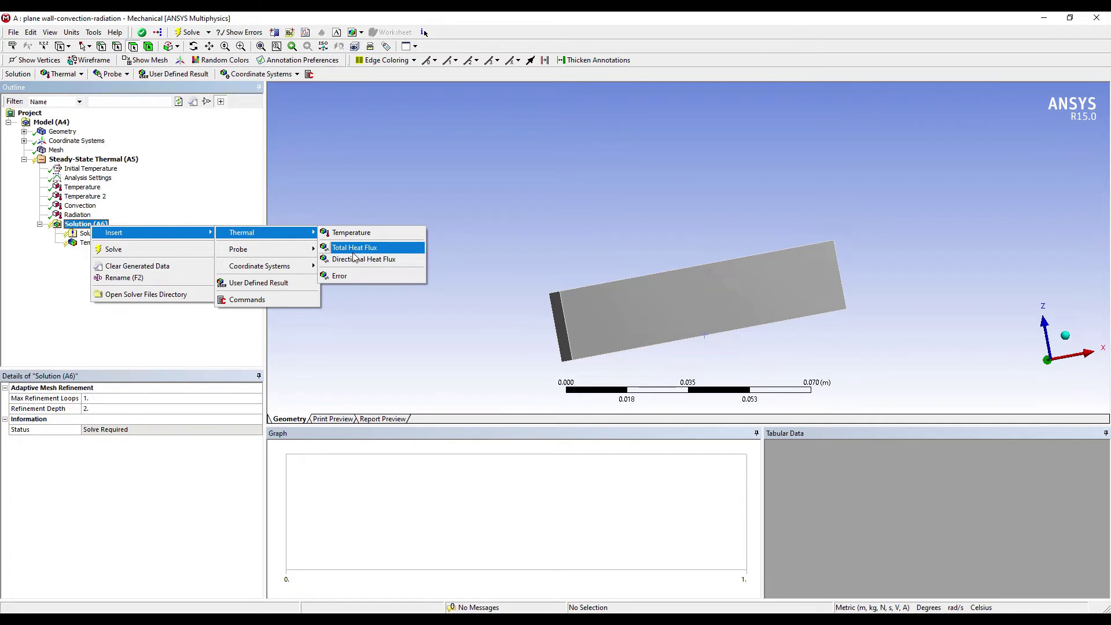
left_click(353, 251)
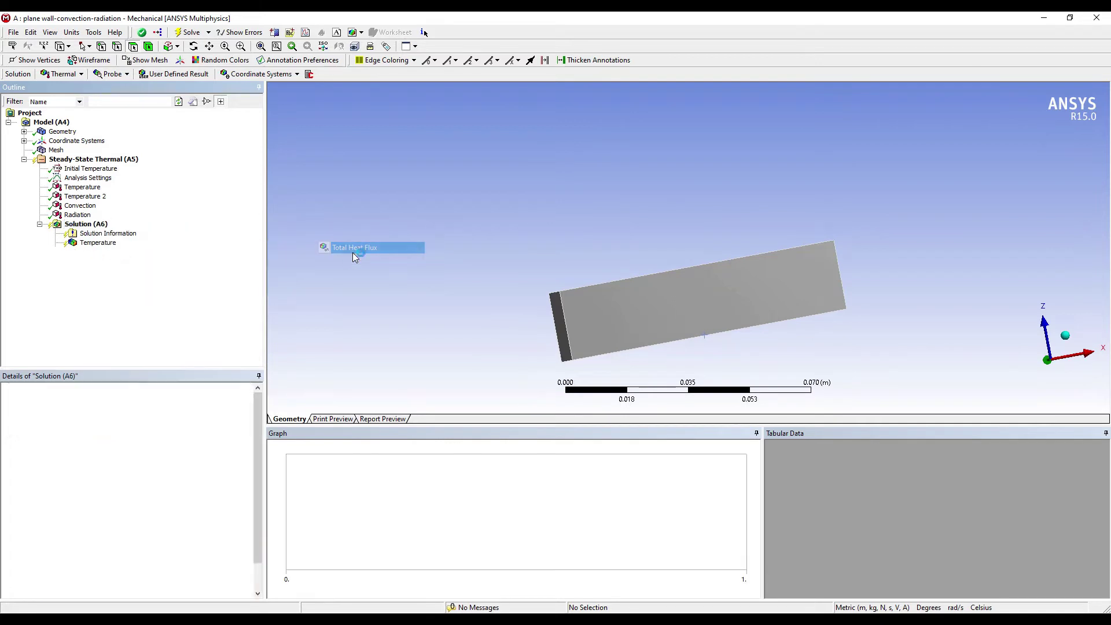
Solve the thermal model and show the temperature contour.
right_click(102, 227)
left_click(126, 252)
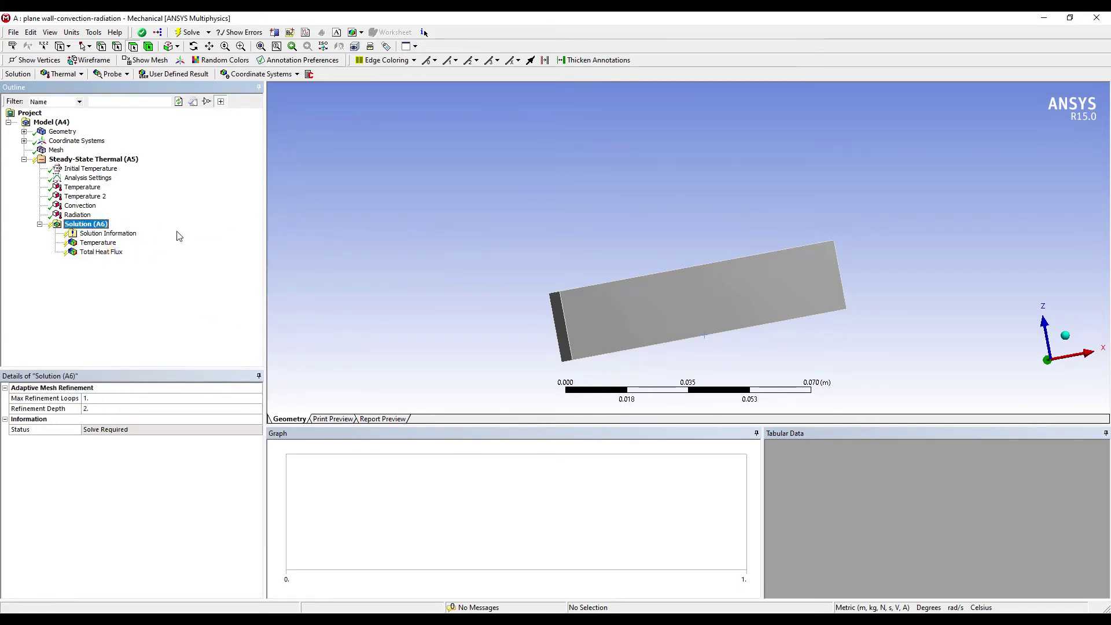
mouse_move(199, 481)
left_mouse_down()
mouse_move(441, 248)
mouse_move(508, 208)
left_mouse_up()
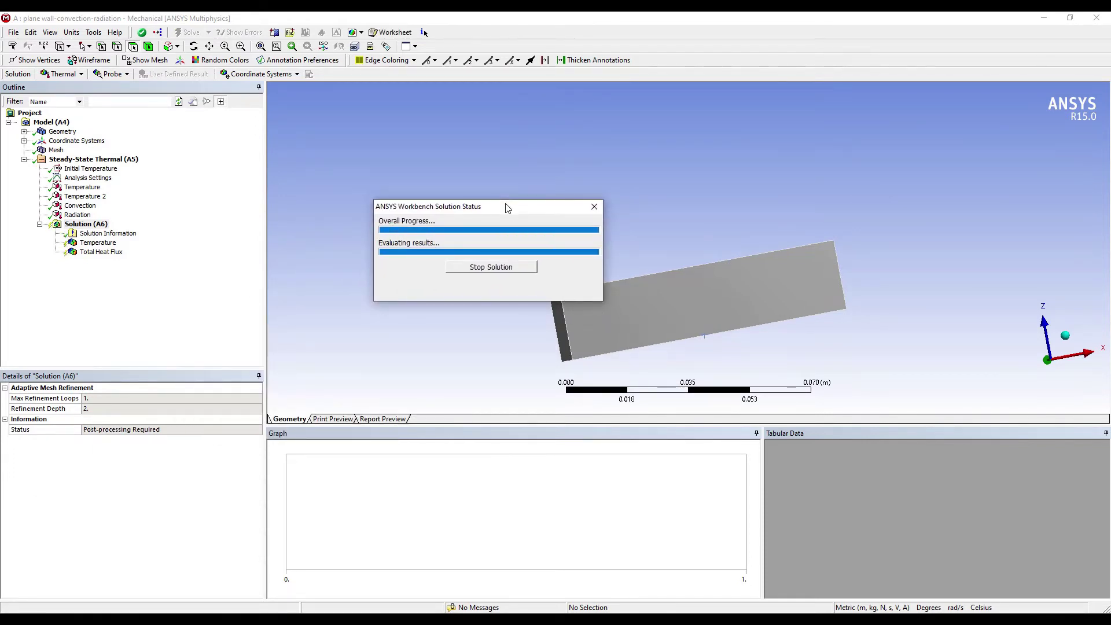
left_click(98, 243)
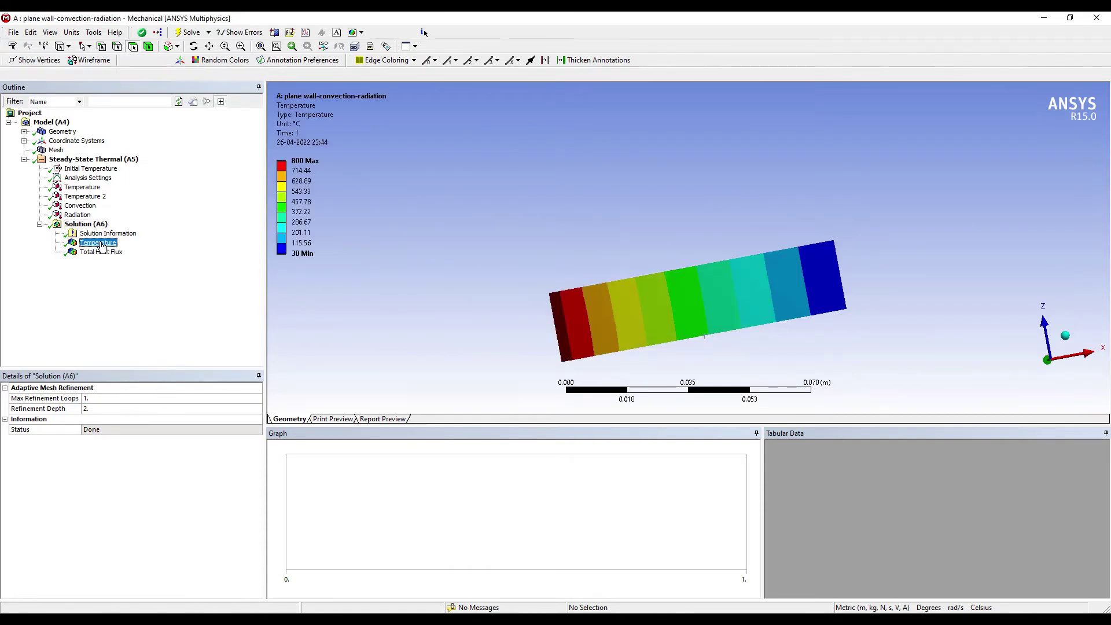
Orbit to inspect the 30–800 °C temperature contour, then display the total heat flux result.
mouse_move(651, 323)
middle_mouse_down()
mouse_move(649, 336)
mouse_move(627, 318)
middle_mouse_up()
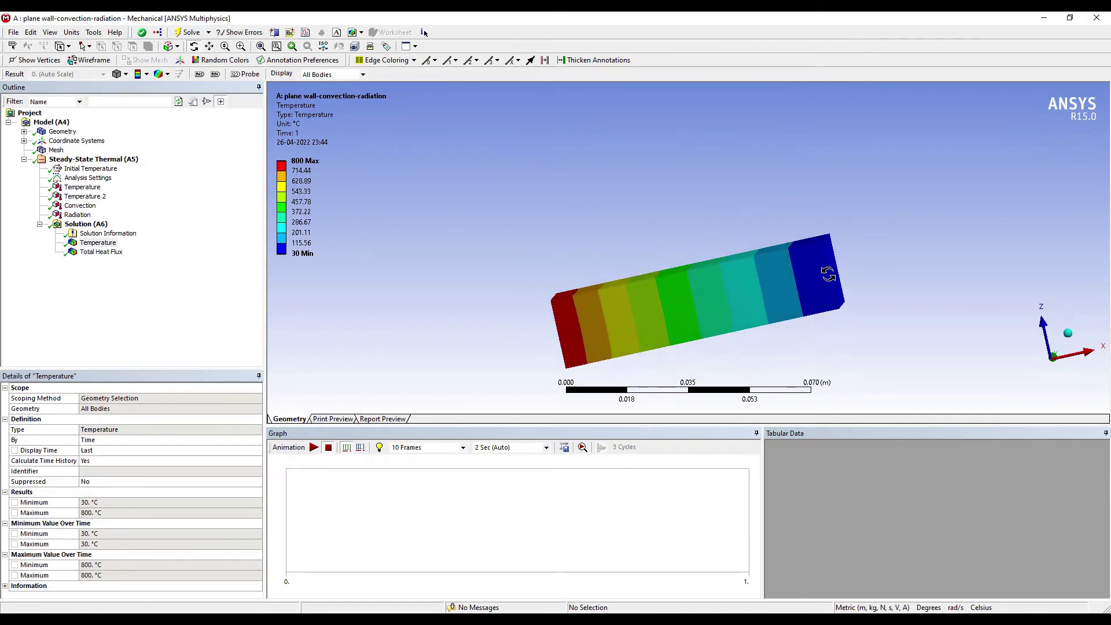
middle_click_drag(714, 300, 731, 287)
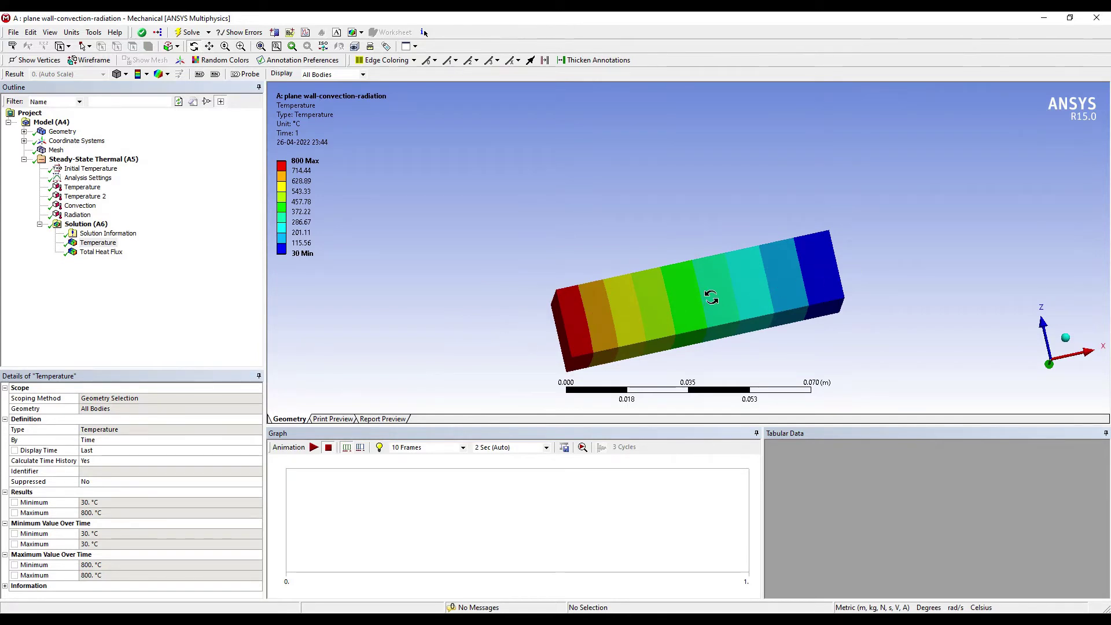
left_click_drag(608, 294, 610, 309)
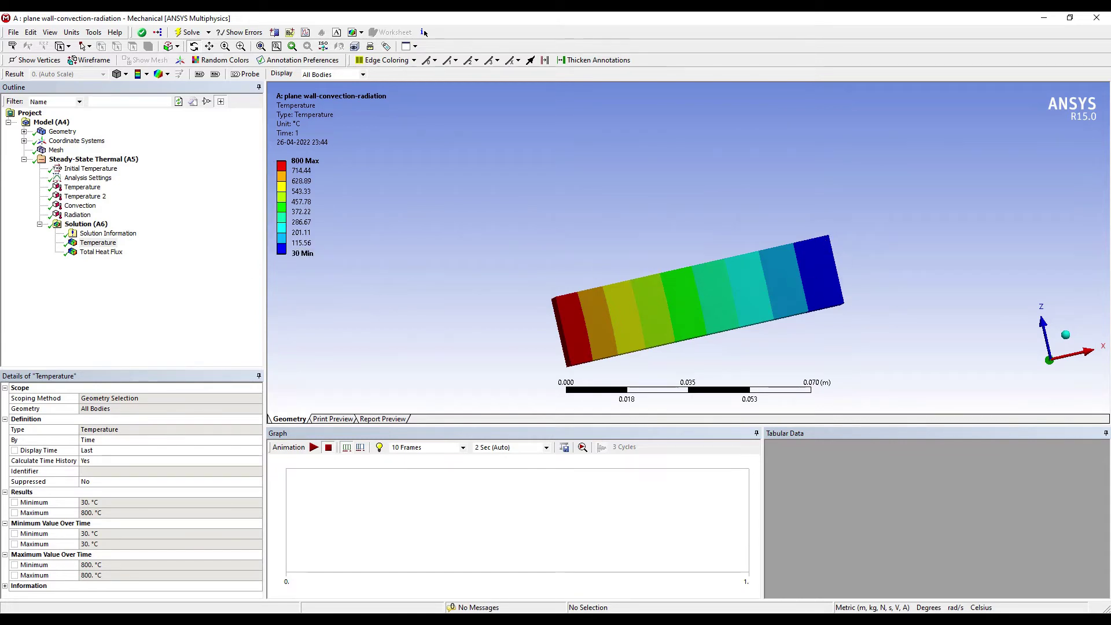
left_click(90, 253)
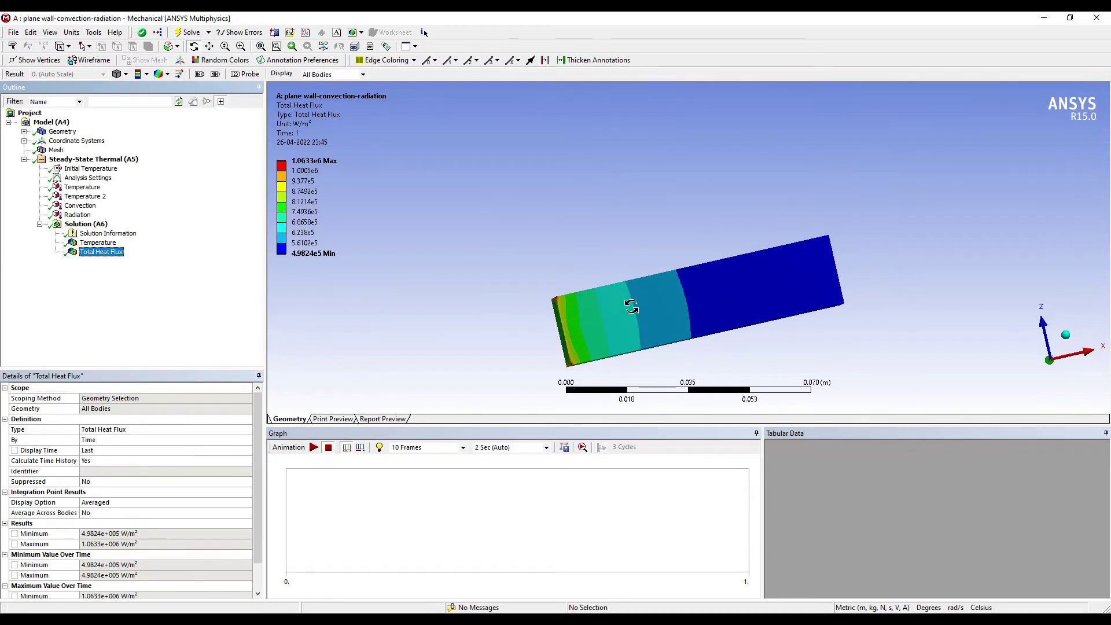
Orbit the block to inspect the 4.98e5–1.063e6 W/m² total heat flux distribution.
mouse_move(669, 317)
left_mouse_down()
mouse_move(656, 330)
mouse_move(625, 317)
mouse_move(642, 310)
left_mouse_up()
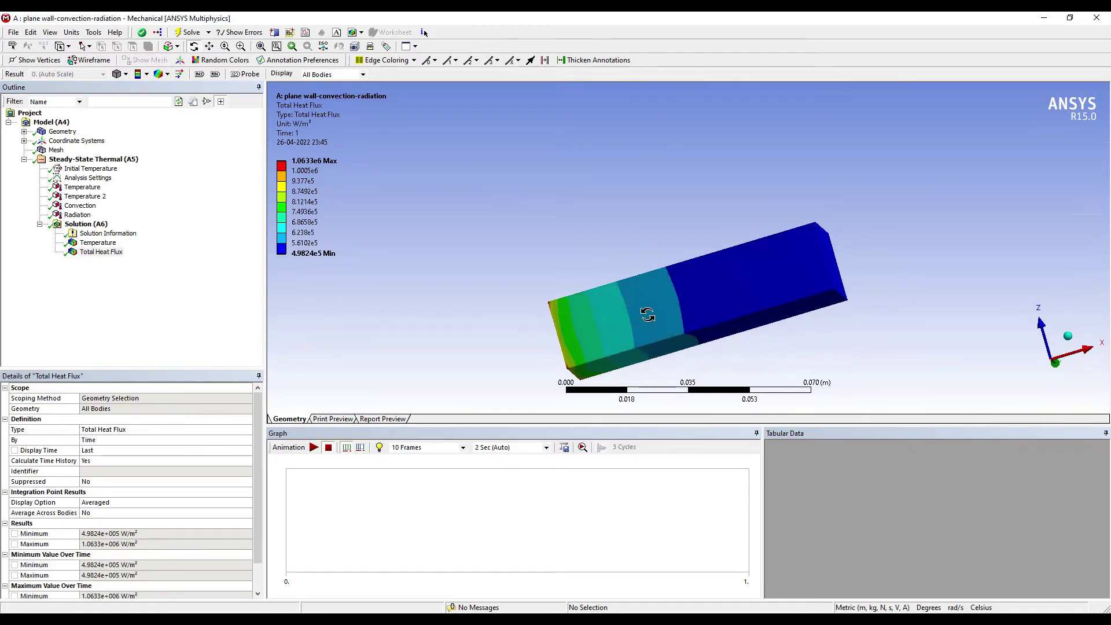
mouse_move(763, 296)
left_mouse_down()
mouse_move(747, 288)
mouse_move(593, 313)
left_mouse_up()
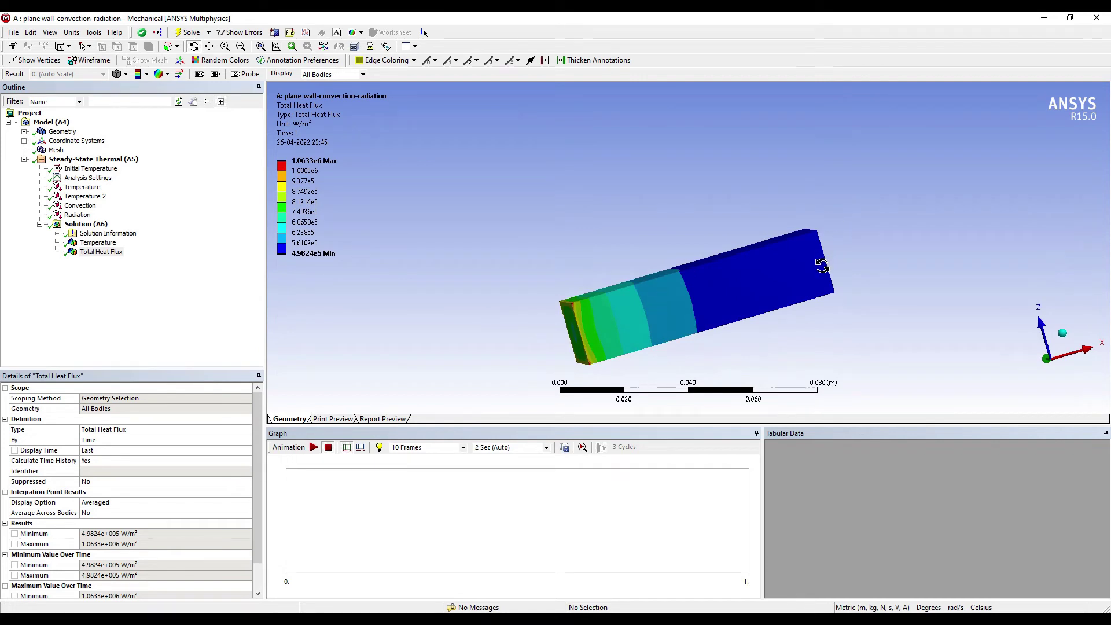
left_click_drag(704, 305, 631, 316)
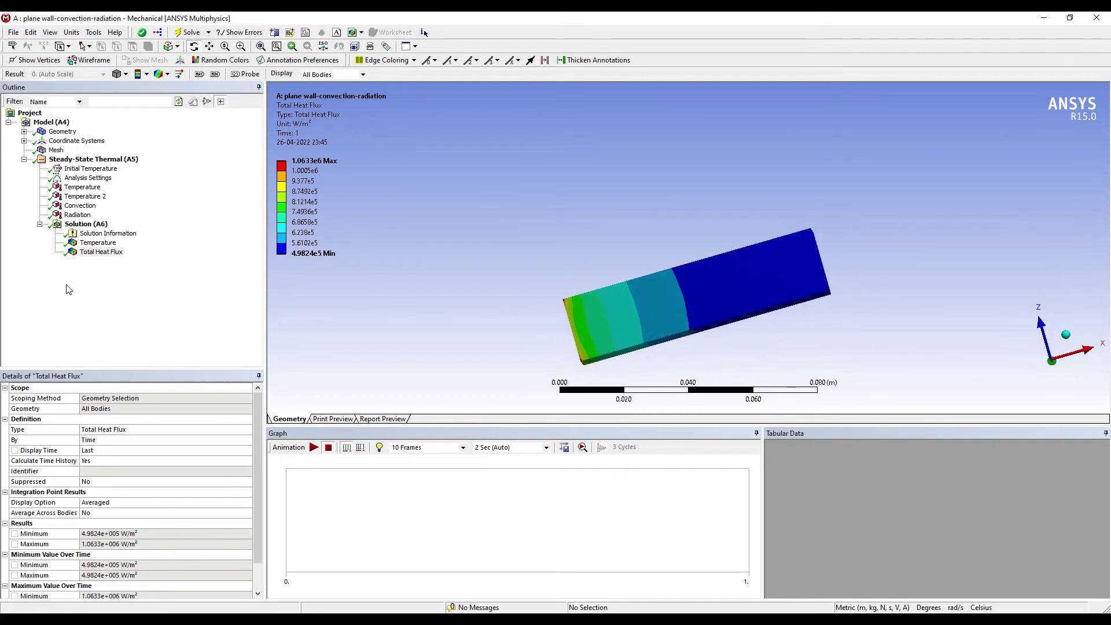
mouse_move(708, 279)
left_mouse_down()
mouse_move(632, 324)
mouse_move(665, 317)
left_mouse_up()
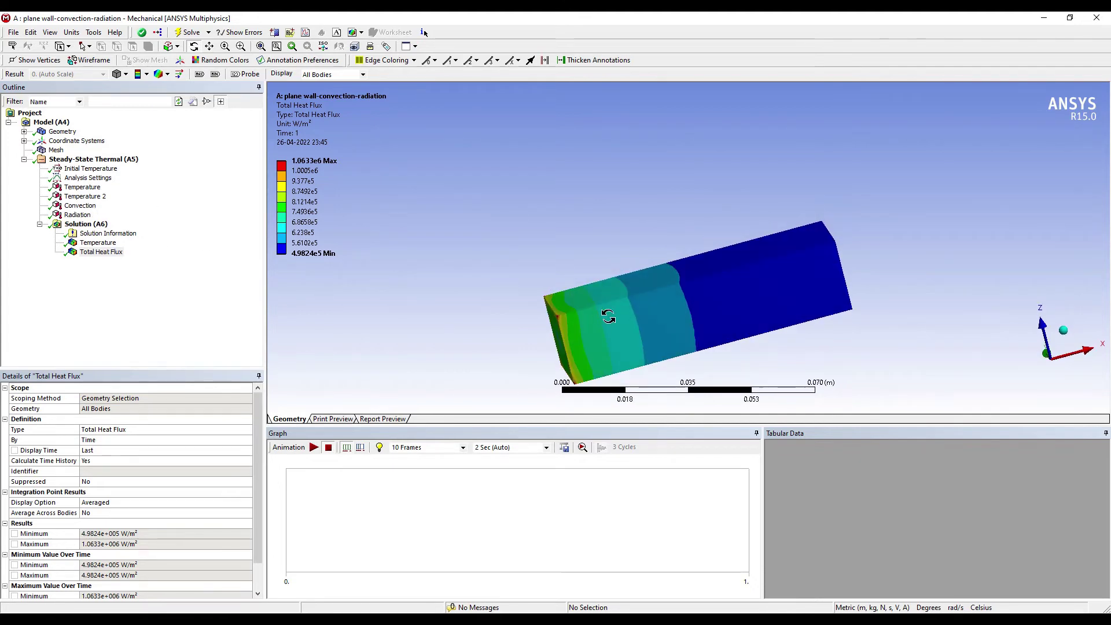
right_click(80, 206)
Suppress the convection and radiation loads.
left_click(116, 237)
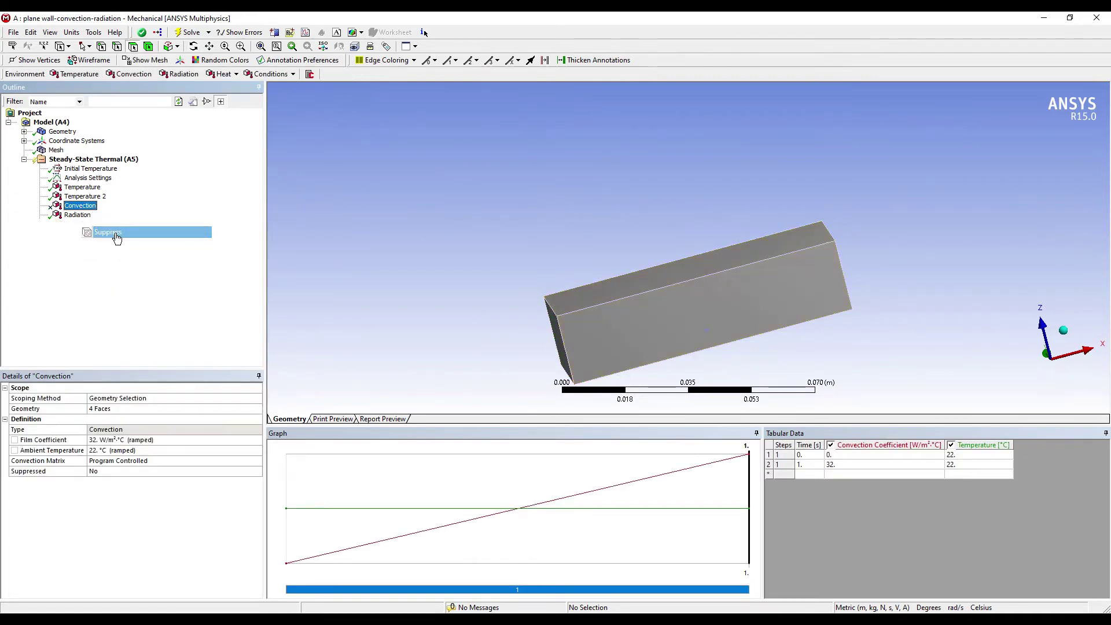
right_click(76, 214)
left_click(101, 239)
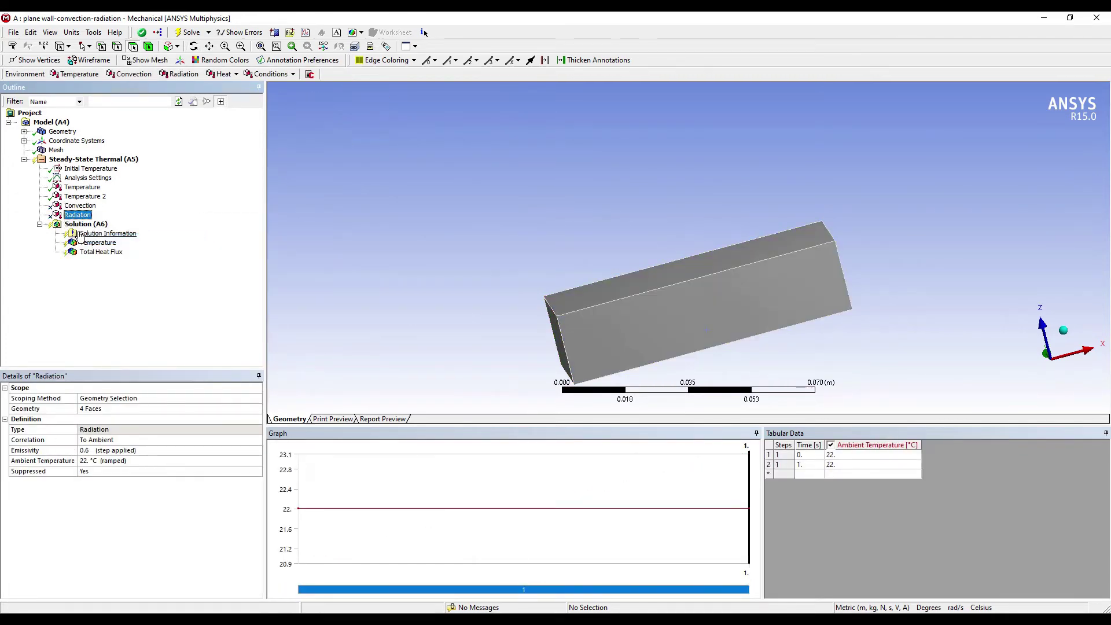
Re-solve the model and view the new 30–800 °C temperature result.
right_click(93, 225)
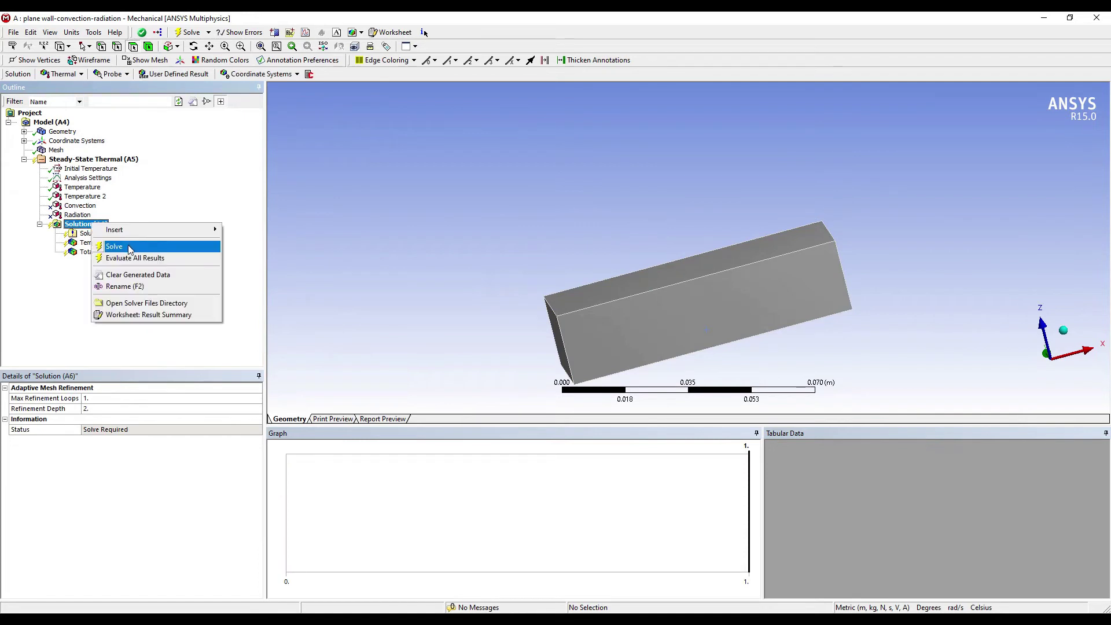
left_click(128, 248)
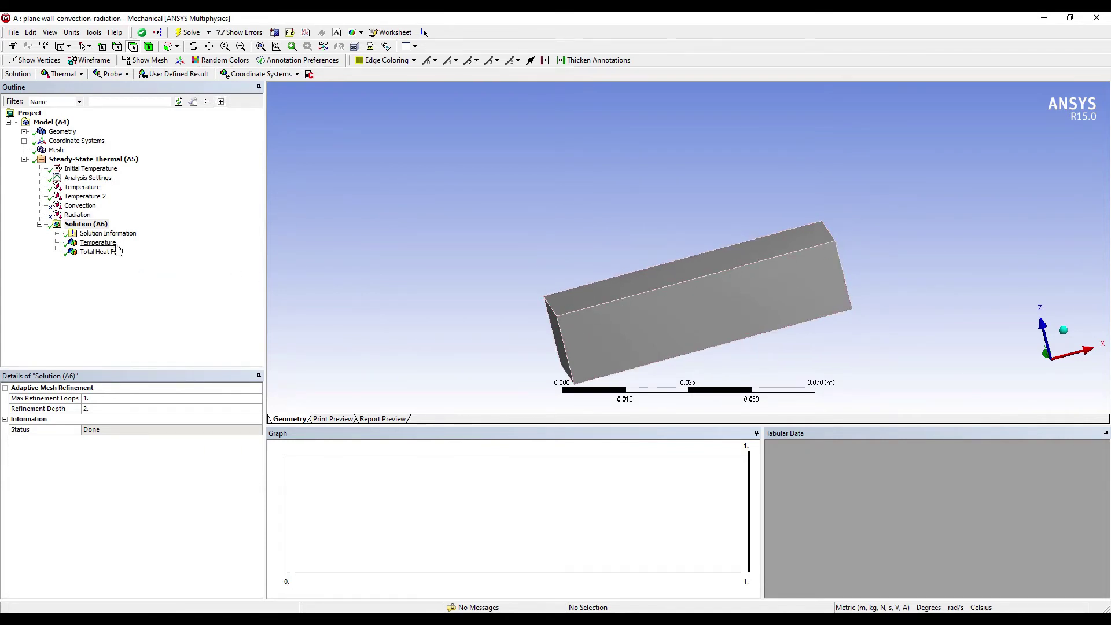
left_click(98, 243)
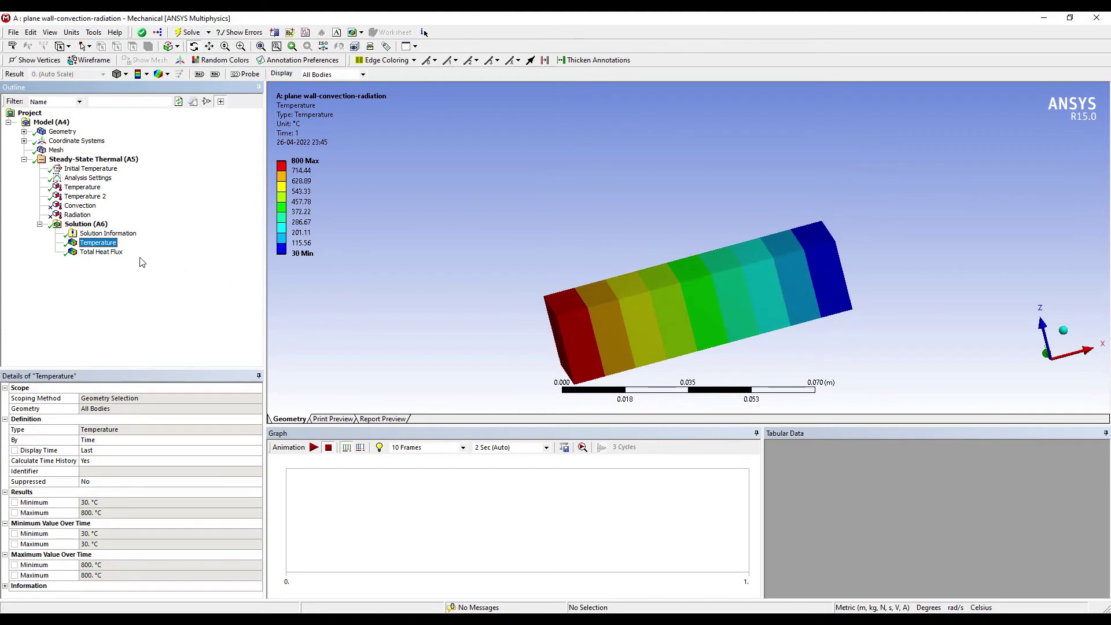
Check the total heat flux, now uniform at 5.8231e5 W/m² without convection.
left_click(102, 253)
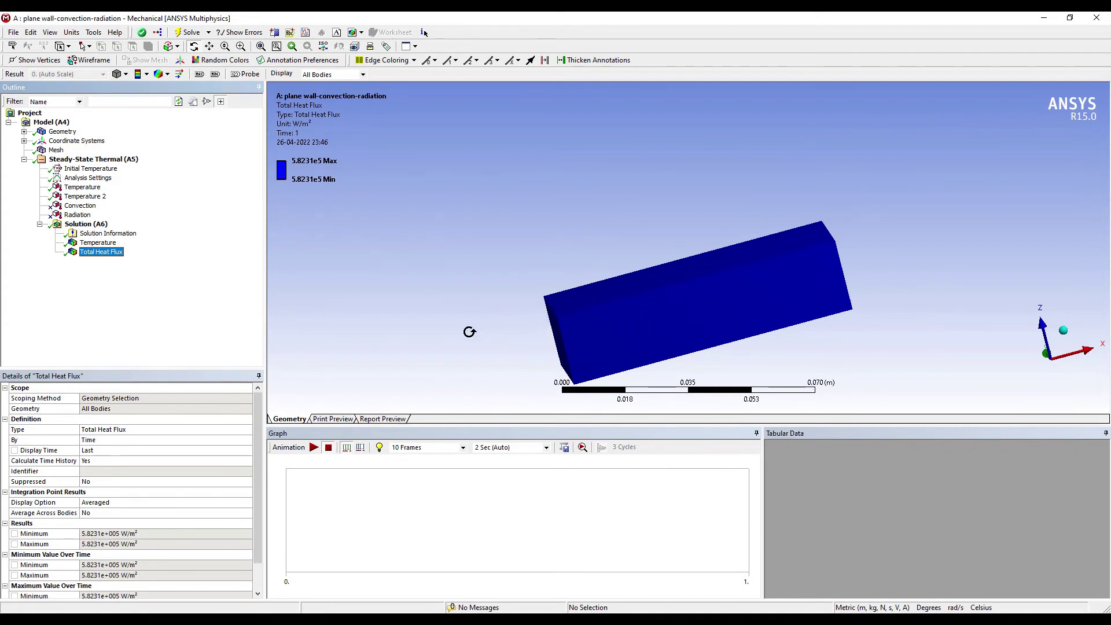
left_click(81, 206)
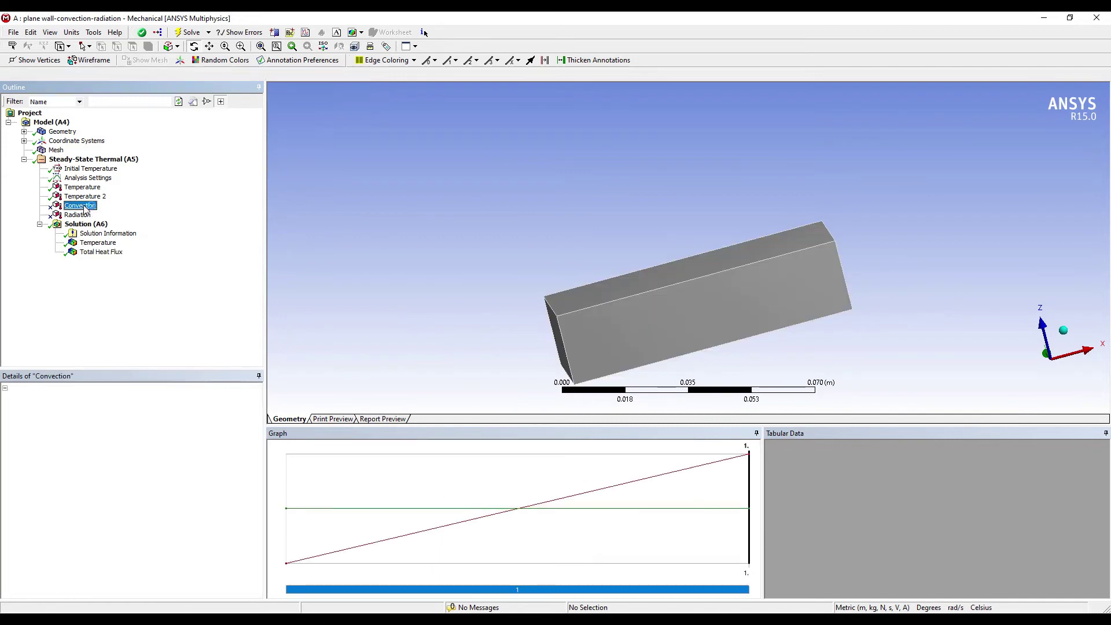
right_click(83, 206)
Unsuppress the convection and radiation loads.
left_click(116, 229)
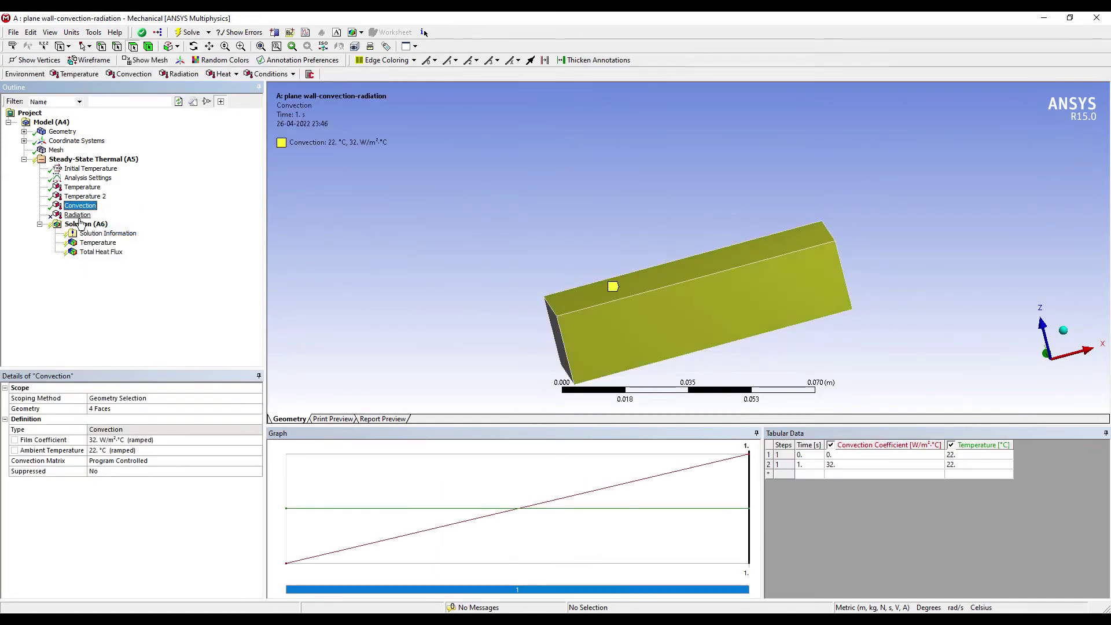
left_click(78, 215)
right_click(81, 216)
left_click(113, 239)
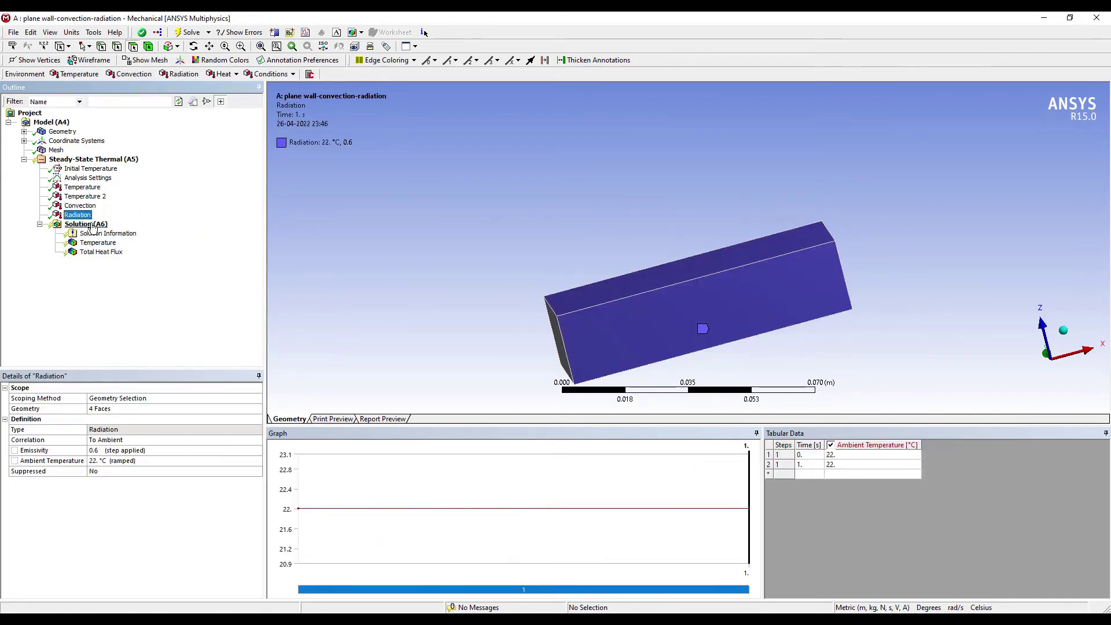
Re-solve the model with both loads restored.
left_click(78, 224)
right_click(87, 224)
left_click(116, 247)
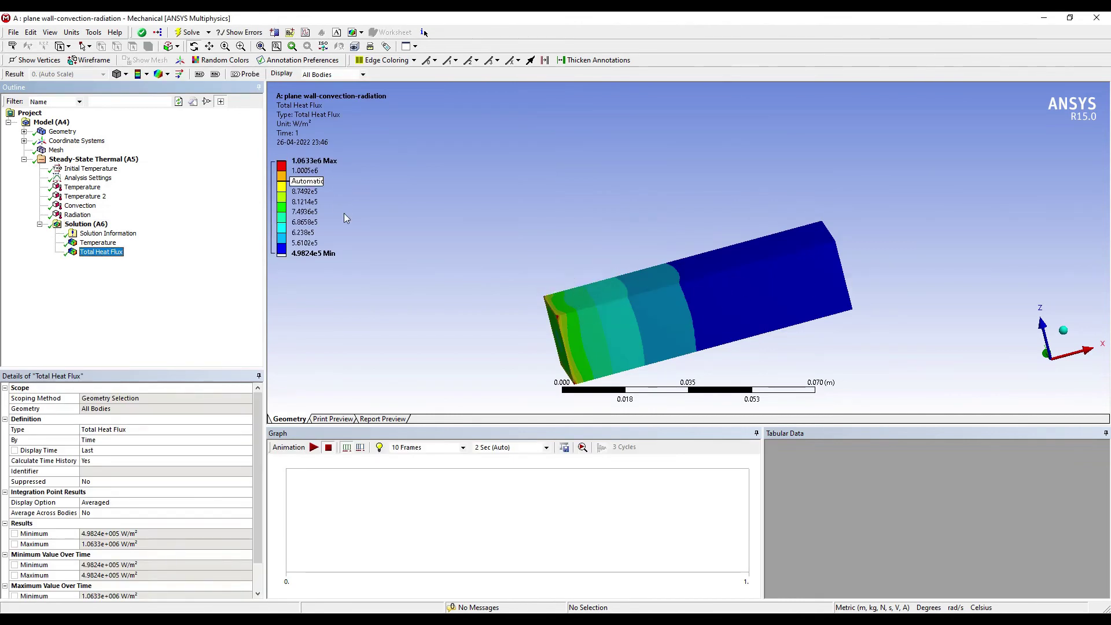
Orbit and zoom out to view the restored heat flux on the block's hot end face.
mouse_move(587, 325)
left_mouse_down()
mouse_move(580, 305)
mouse_move(531, 342)
left_mouse_up()
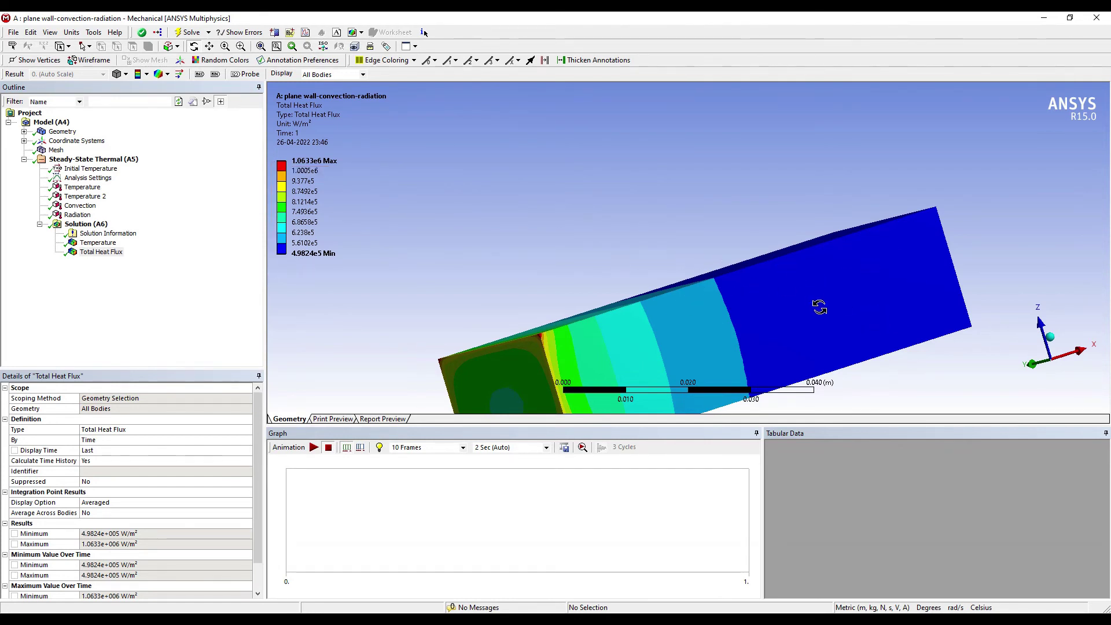
scroll(753, 329, "down", 1)
mouse_move(753, 329)
left_mouse_down()
mouse_move(625, 348)
mouse_move(729, 305)
mouse_move(692, 311)
left_mouse_up()
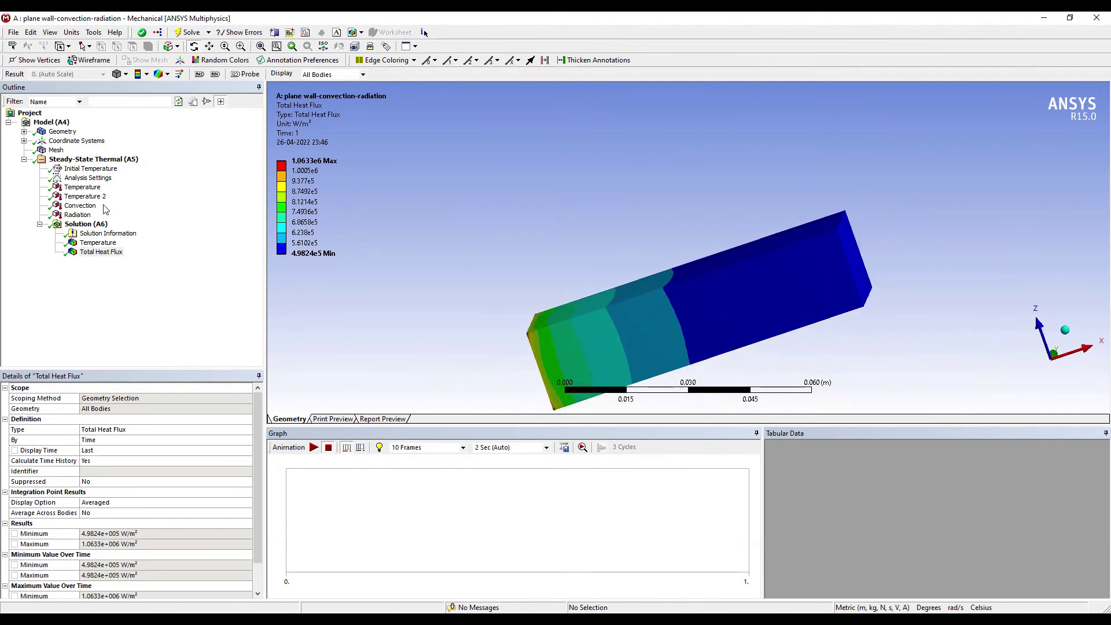